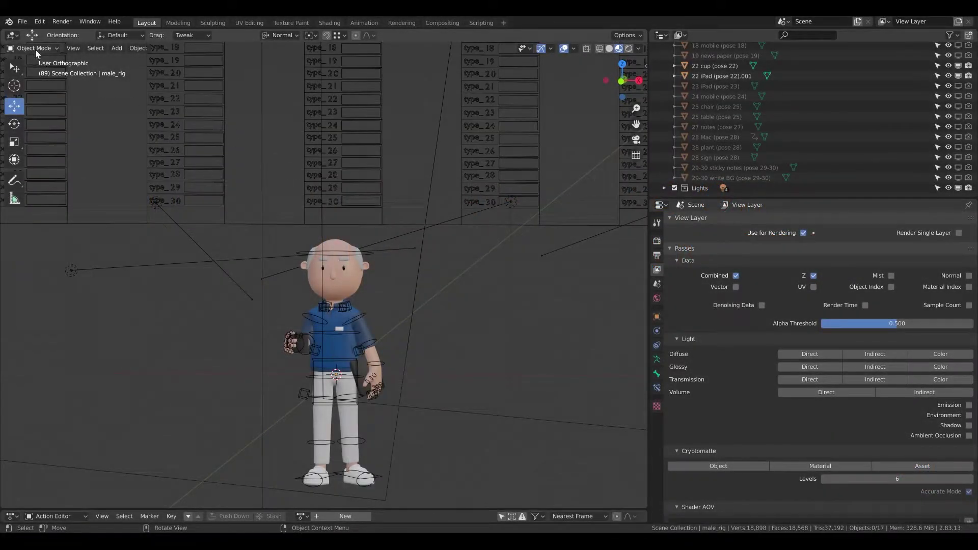
Select the male_rig armature on the character in Object Mode.
left_click(370, 253)
left_click(366, 303)
left_click(372, 229)
left_click(317, 129)
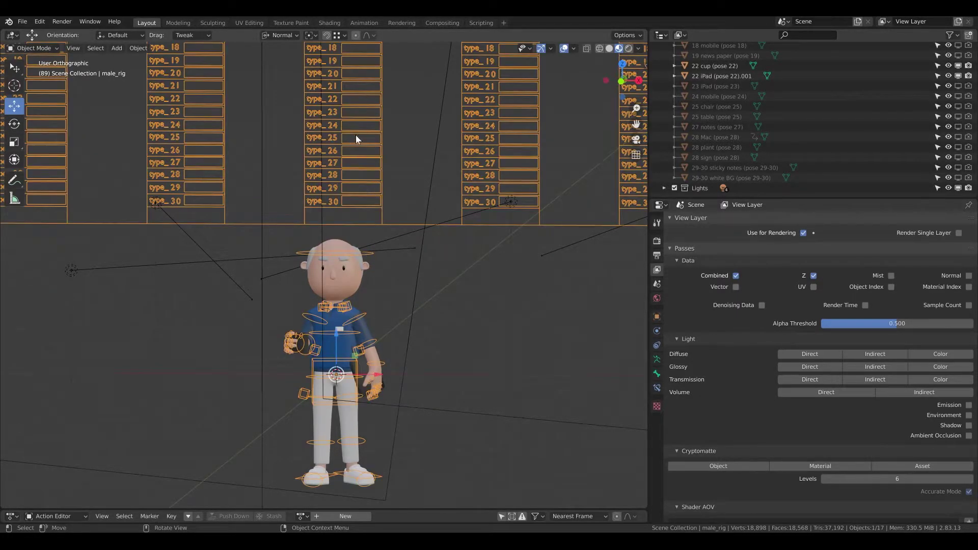
Load the Upper body pose library in the armature's Object Data properties.
left_click(656, 360)
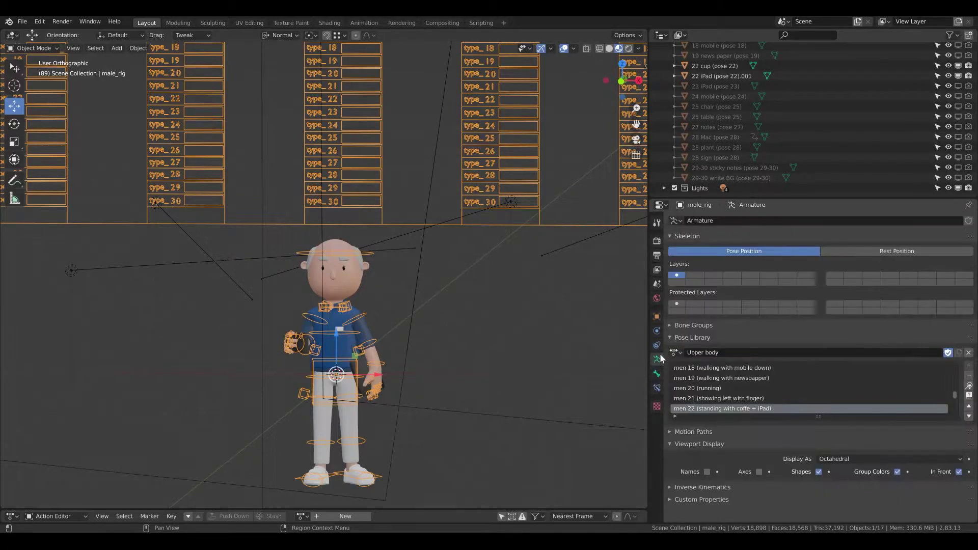
left_click(676, 352)
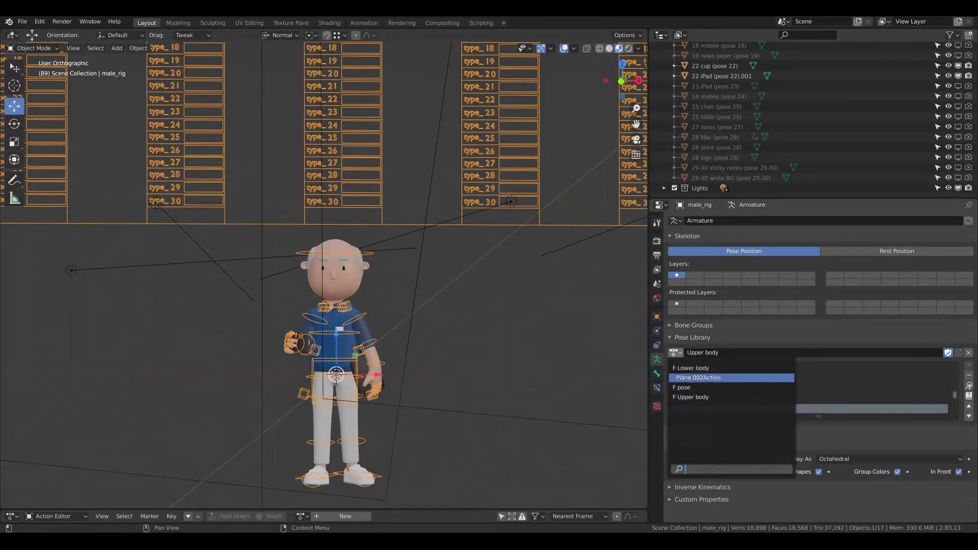
left_click(703, 396)
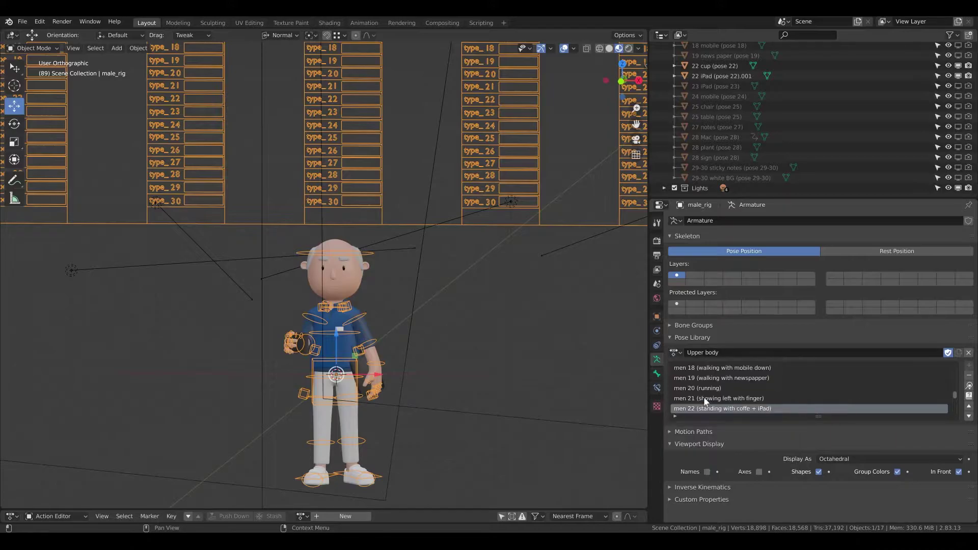
scroll(707, 395, "up", 4)
scroll(707, 395, "up", 2)
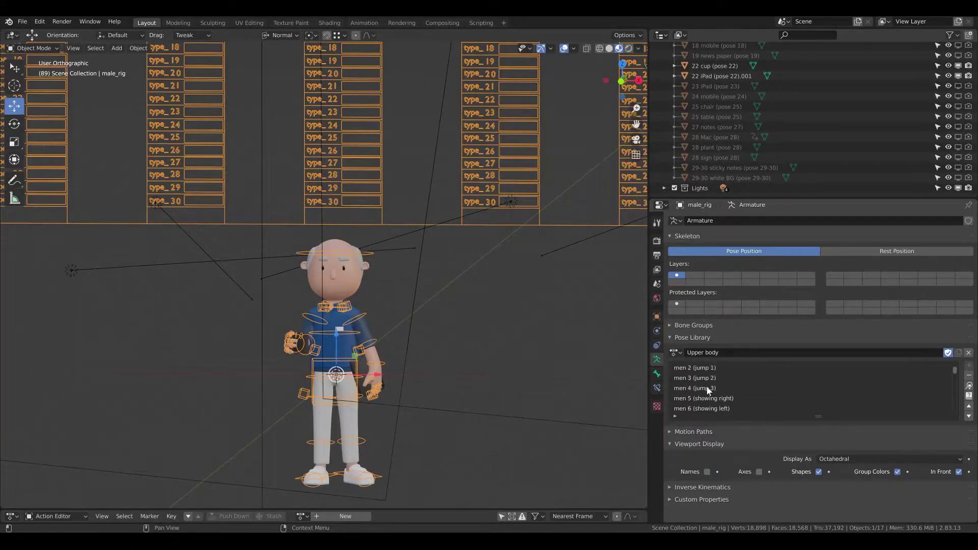
scroll(722, 378, "up", 3)
Browse the poses man 1 (hinge on), men 2 (jump 1) and men 3 (jump 2).
left_click(718, 379)
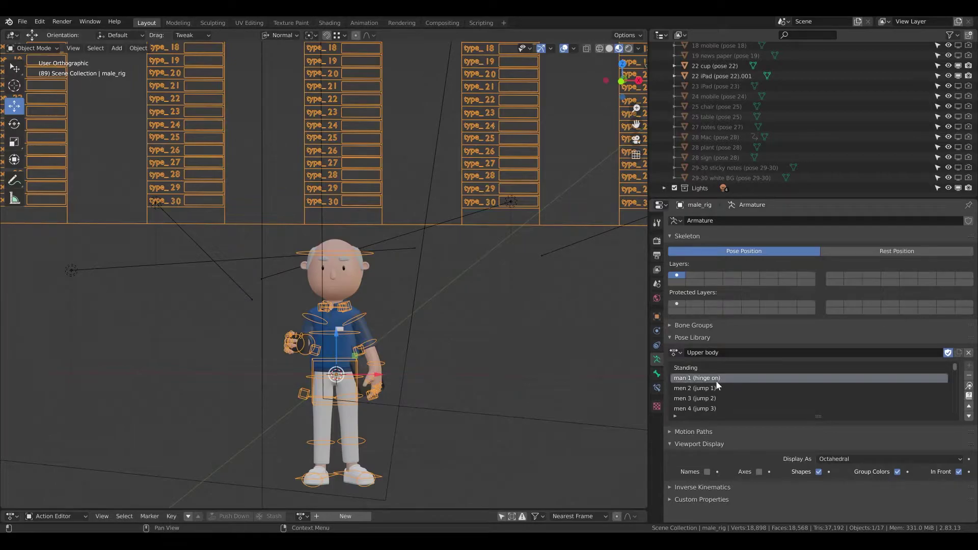
left_click(716, 387)
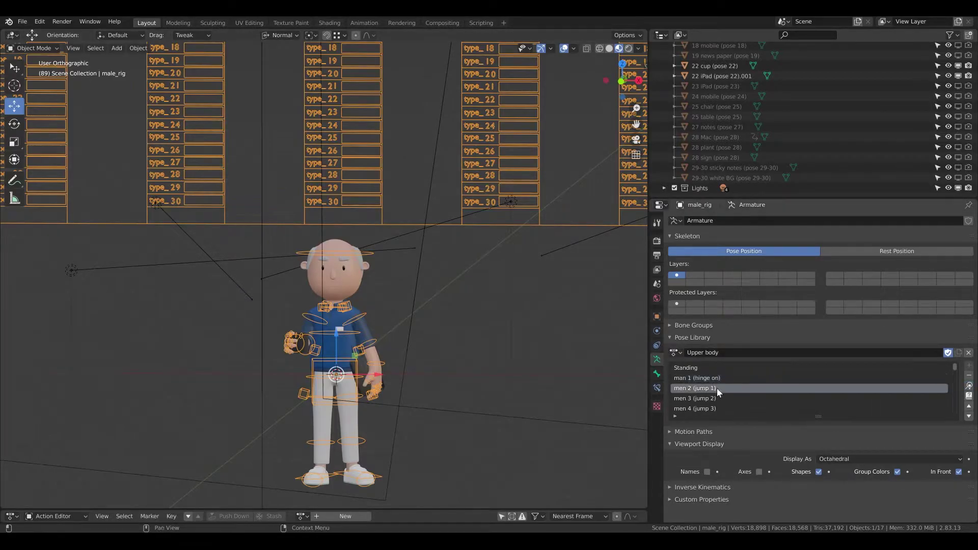
left_click(788, 397)
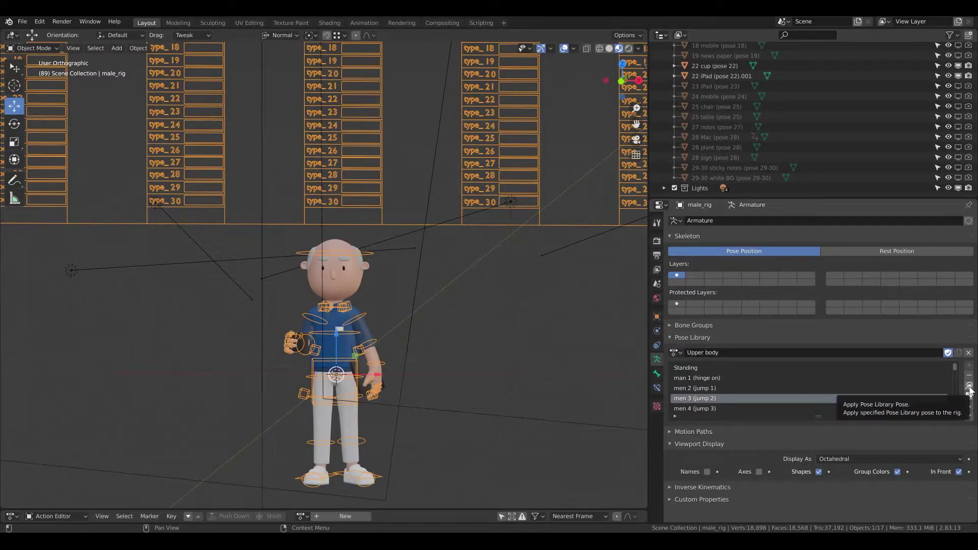
Switch to Pose Mode and box-select the character's body bones.
left_click(55, 49)
left_click(52, 83)
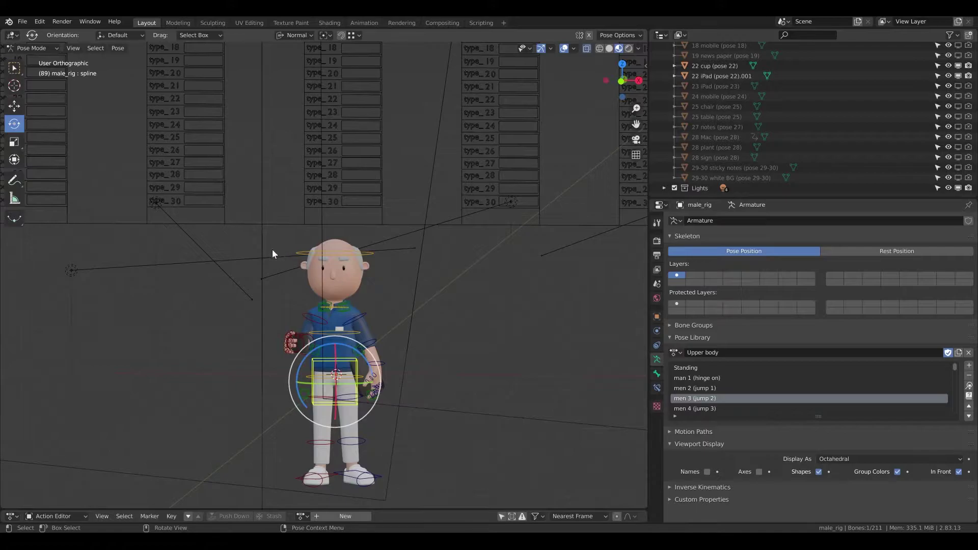
left_click_drag(230, 236, 452, 499)
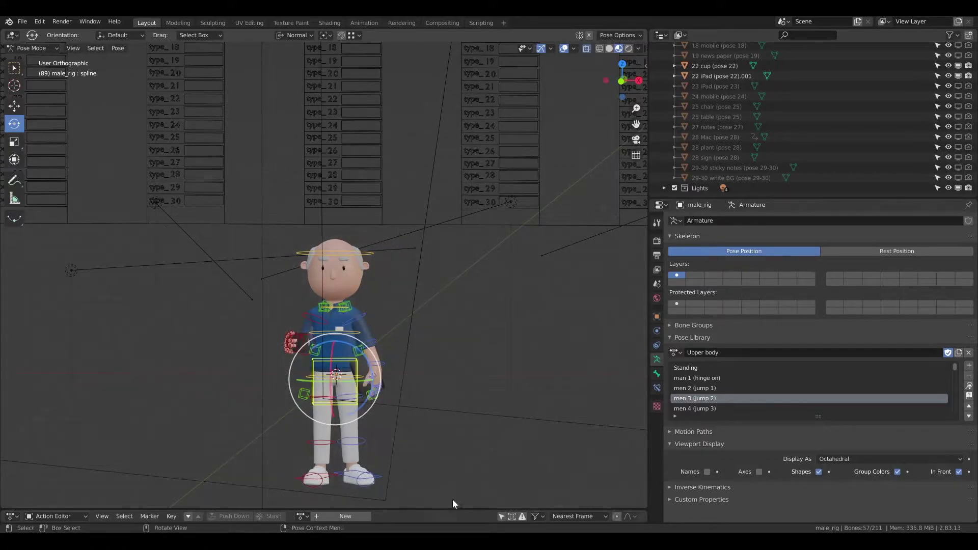
Apply man 1 (hinge on), then men 2 (jump 1) to the selected bones.
left_click(727, 377)
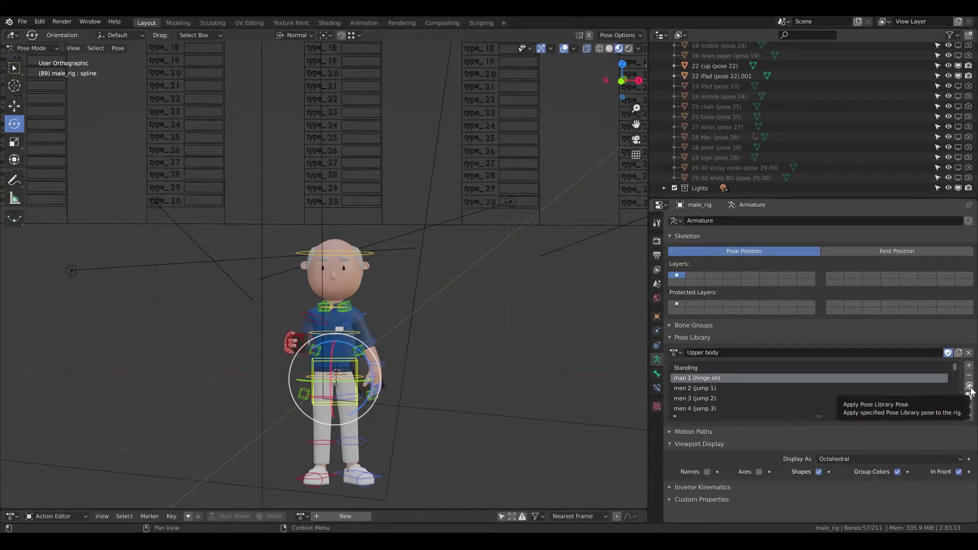
left_click(969, 387)
left_click(739, 388)
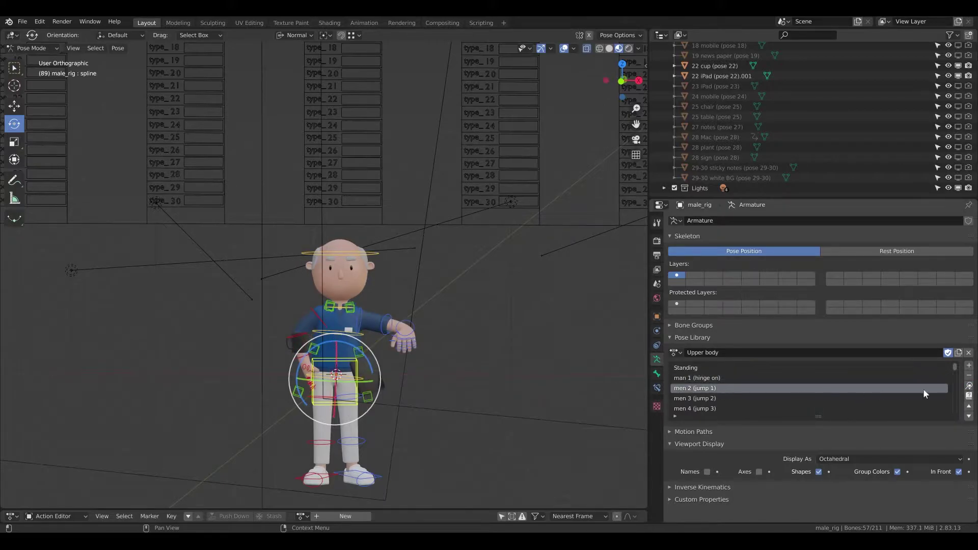
left_click(968, 387)
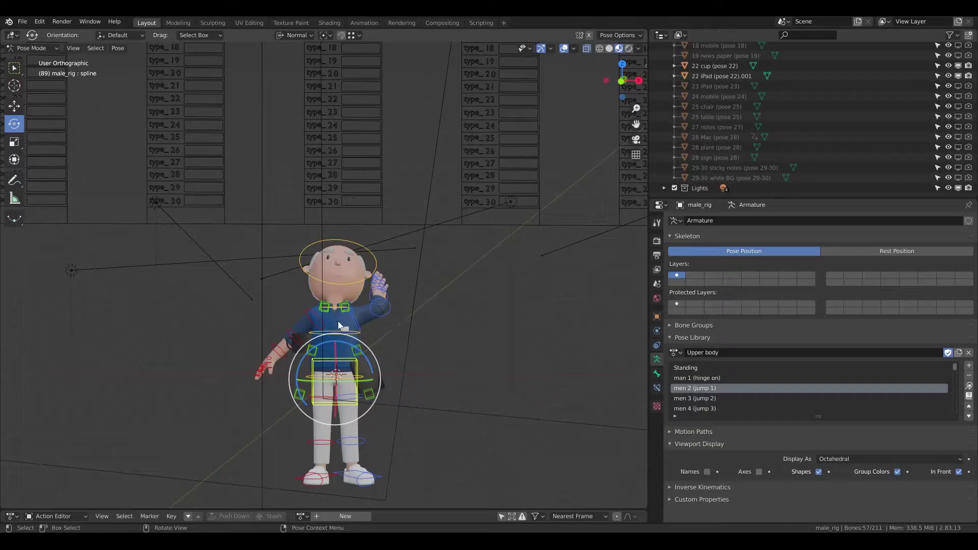
Select the spine bones root.018, the lower torso bone and spline.
left_click(337, 294)
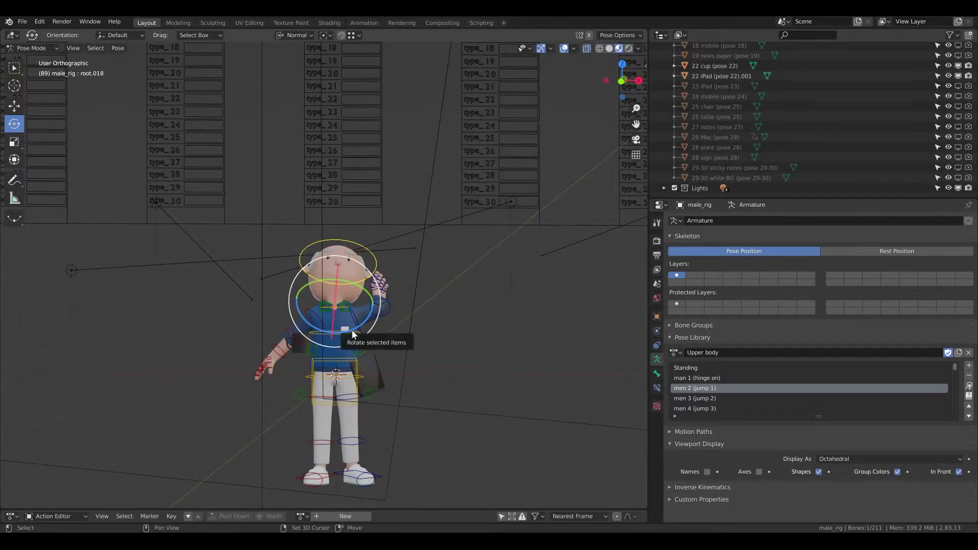
left_click(346, 314)
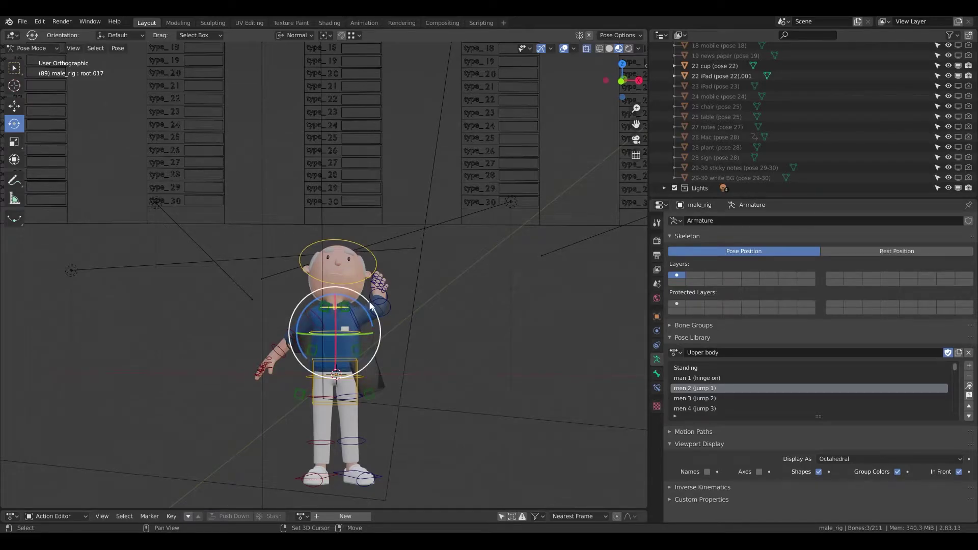
left_click(372, 368, "shift")
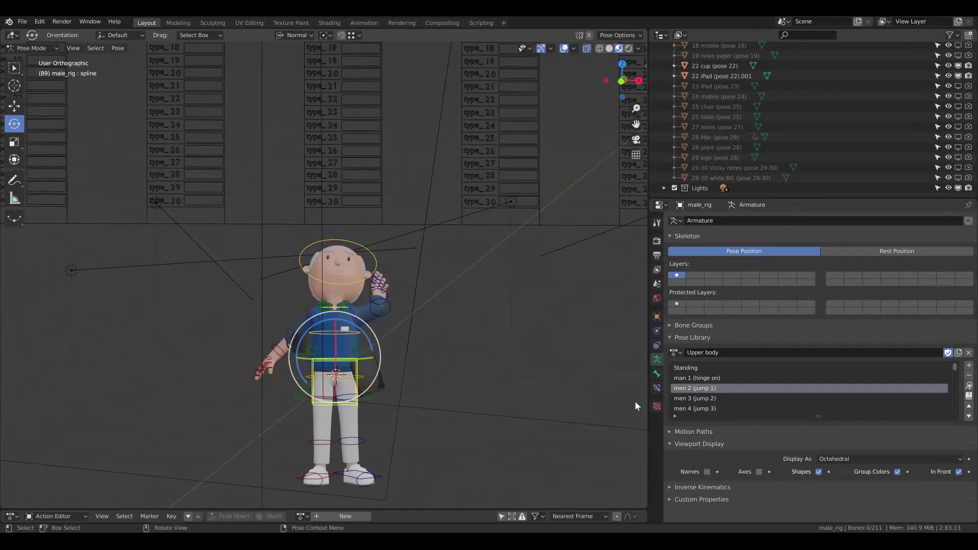
middle_click_drag(404, 338, 435, 340)
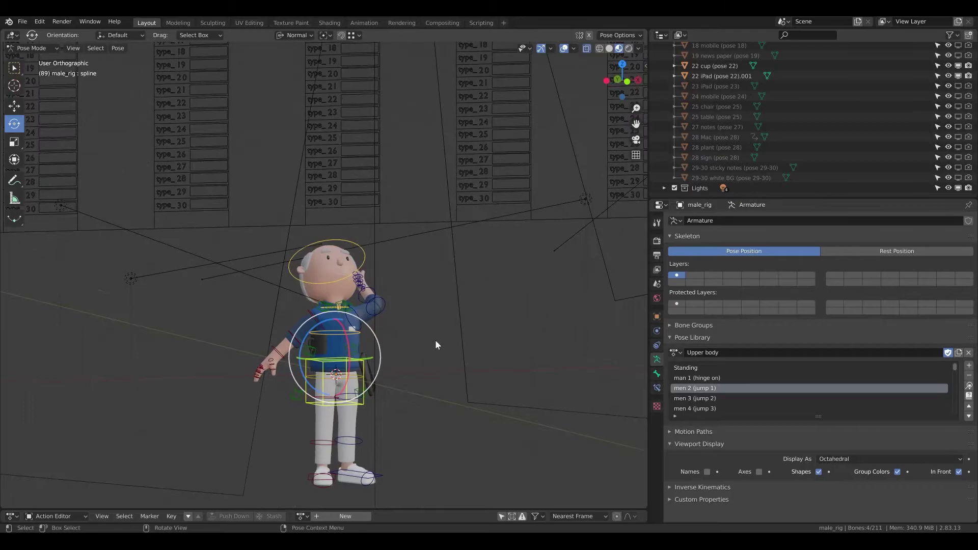
Apply men 3 (jump 2), then men 5 (showing right) to the spine, and deselect.
left_click(786, 398)
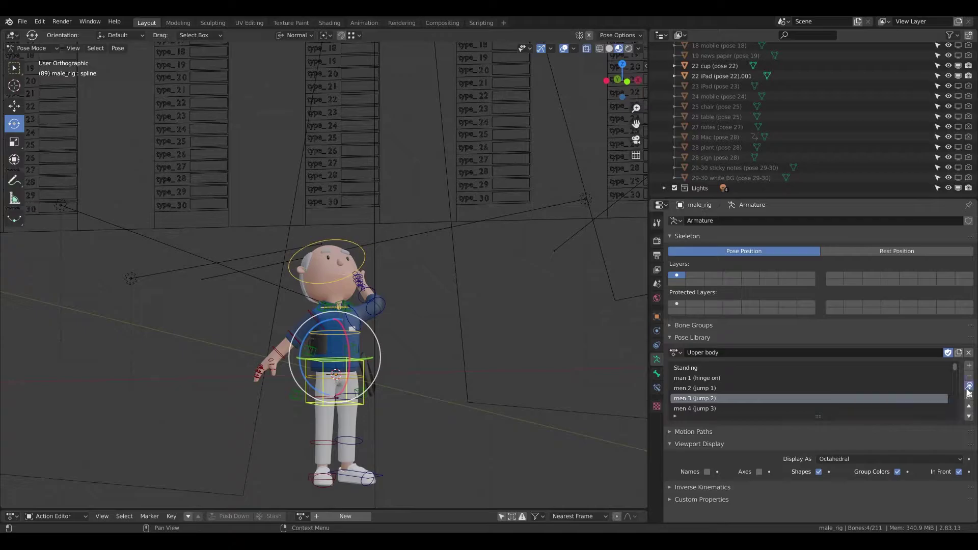
left_click(967, 390)
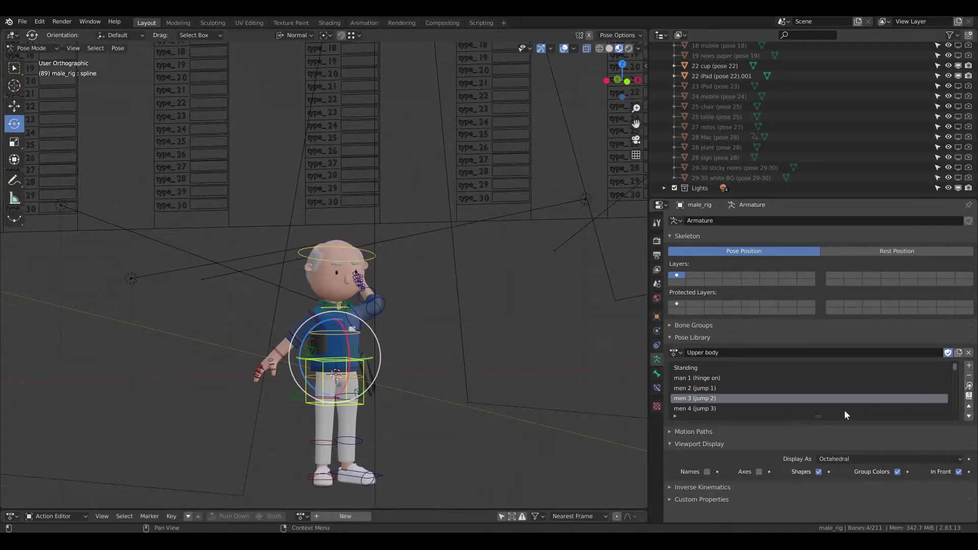
scroll(724, 402, "down", 2)
left_click(867, 398)
left_click(967, 388)
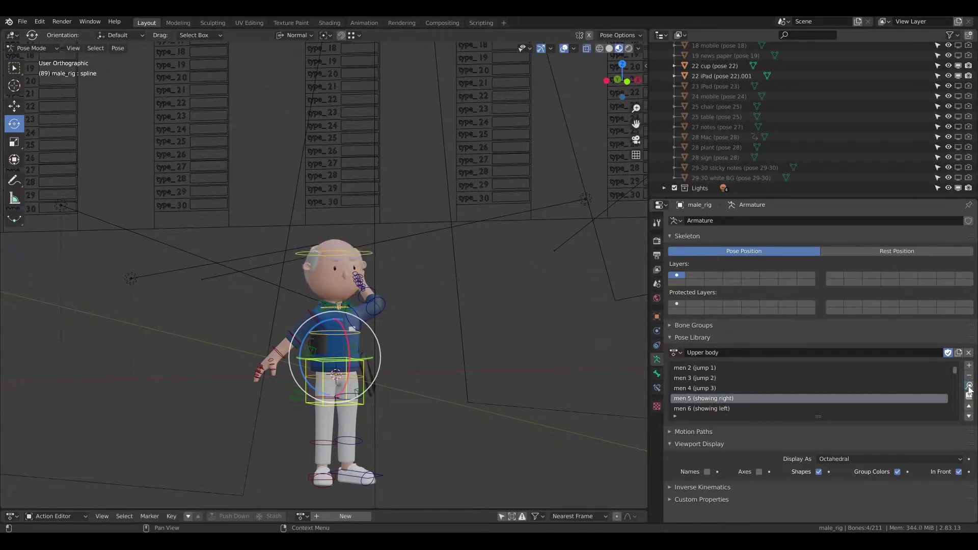
left_click(339, 332)
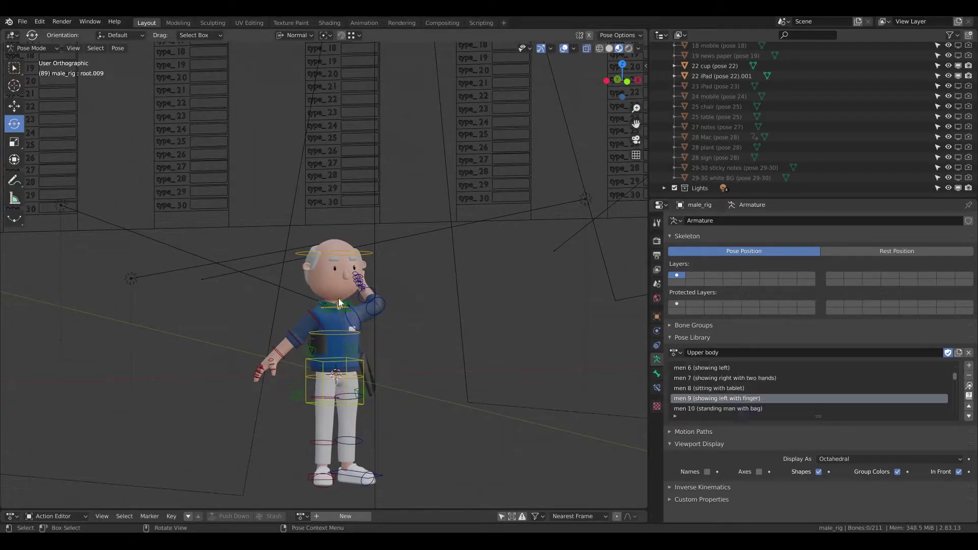
left_click_drag(206, 253, 434, 487)
scroll(803, 399, "down", 5)
Apply the man 1 (hinge on) pose and clear the bone selection.
left_click(803, 398)
scroll(764, 398, "up", 6)
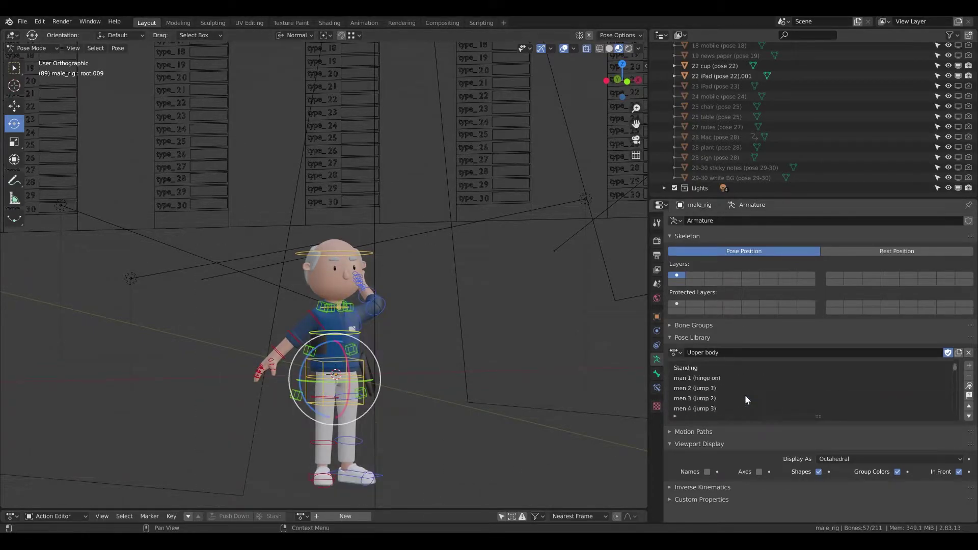
left_click(745, 379)
left_click(967, 389)
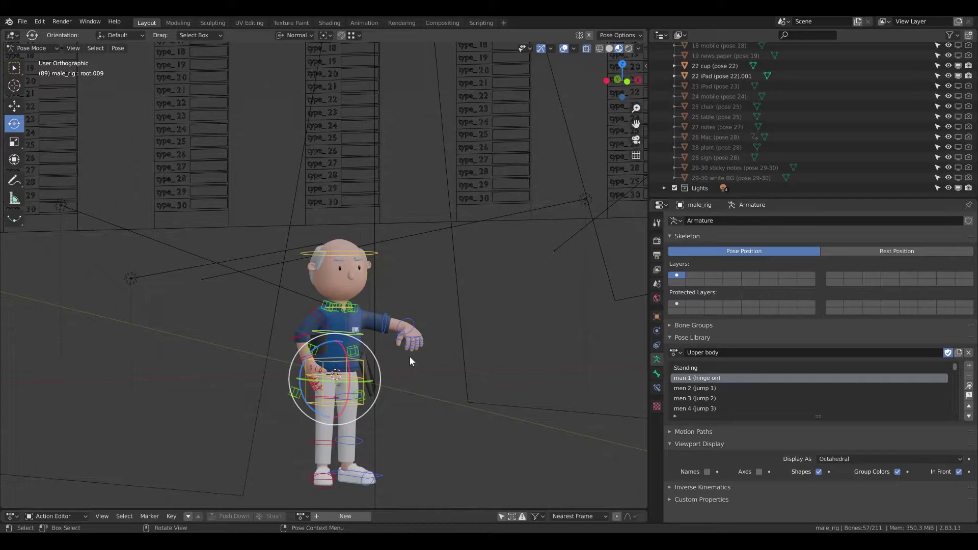
middle_click_drag(433, 367, 409, 366)
left_click(272, 273)
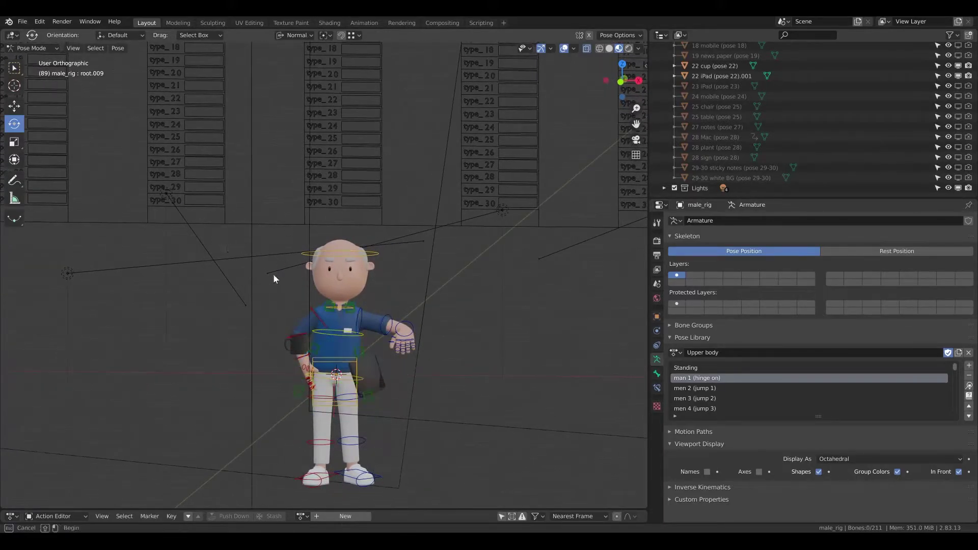
Rectangle-select all the character's bones and apply men 6 (showing left).
left_click_drag(215, 233, 483, 497)
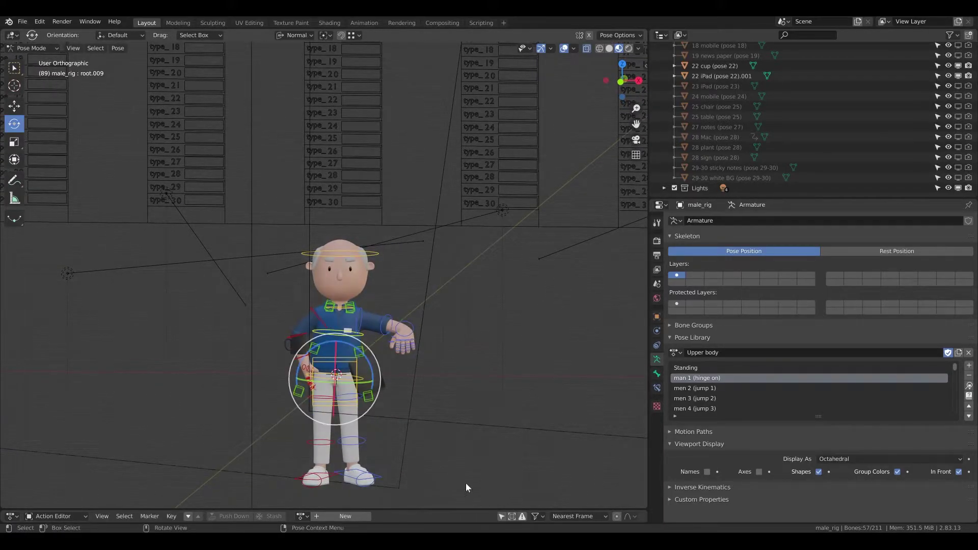
left_click(15, 69)
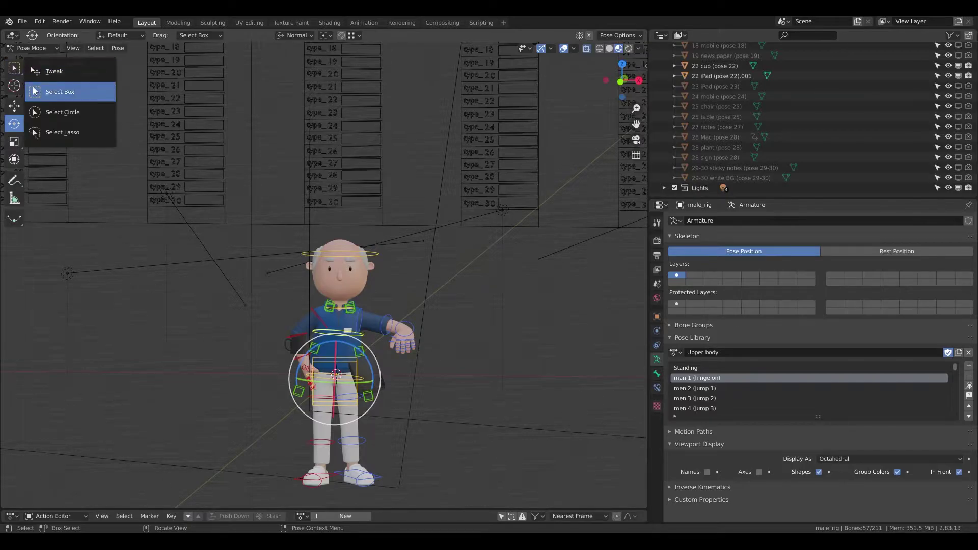
left_click(40, 90)
left_click_drag(224, 218, 511, 517)
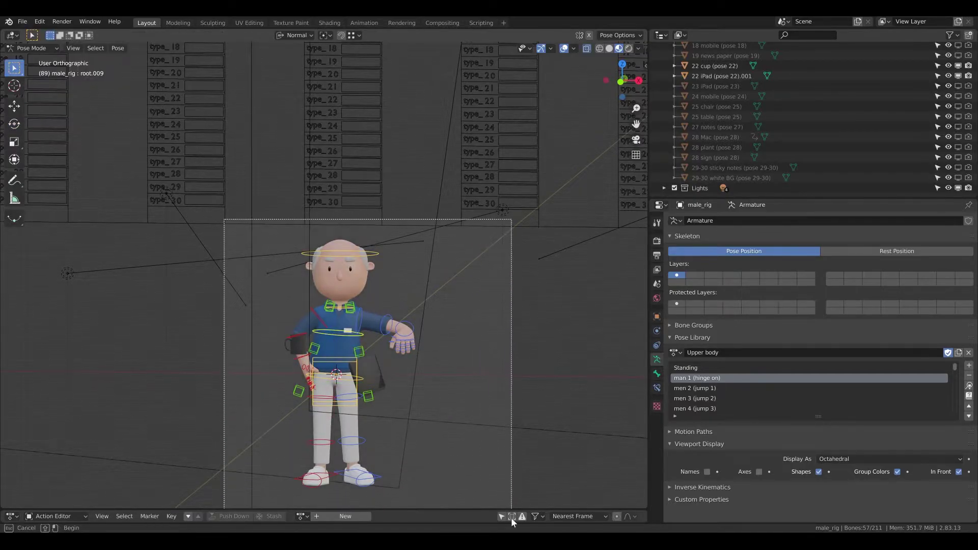
left_click_drag(249, 234, 486, 503)
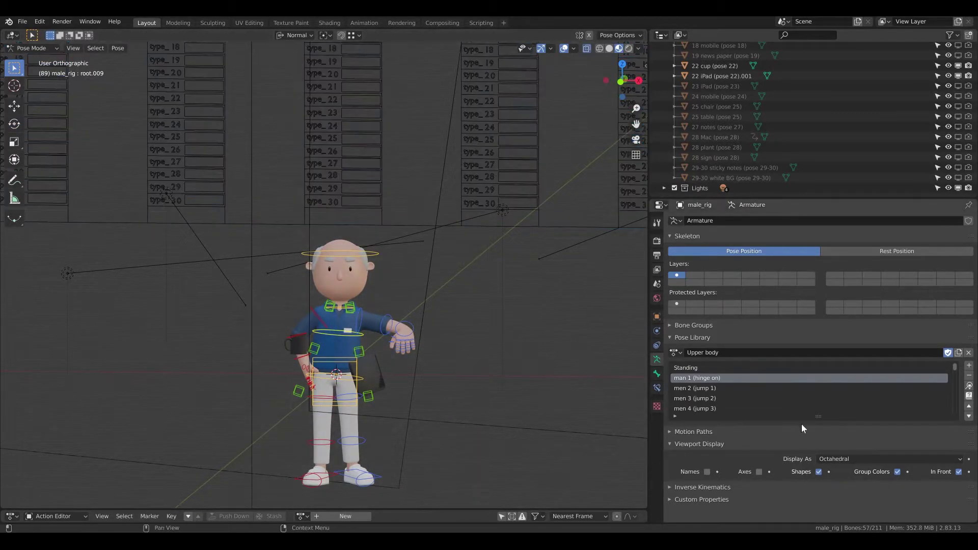
left_click(773, 388)
scroll(761, 407, "down", 4, "ctrl")
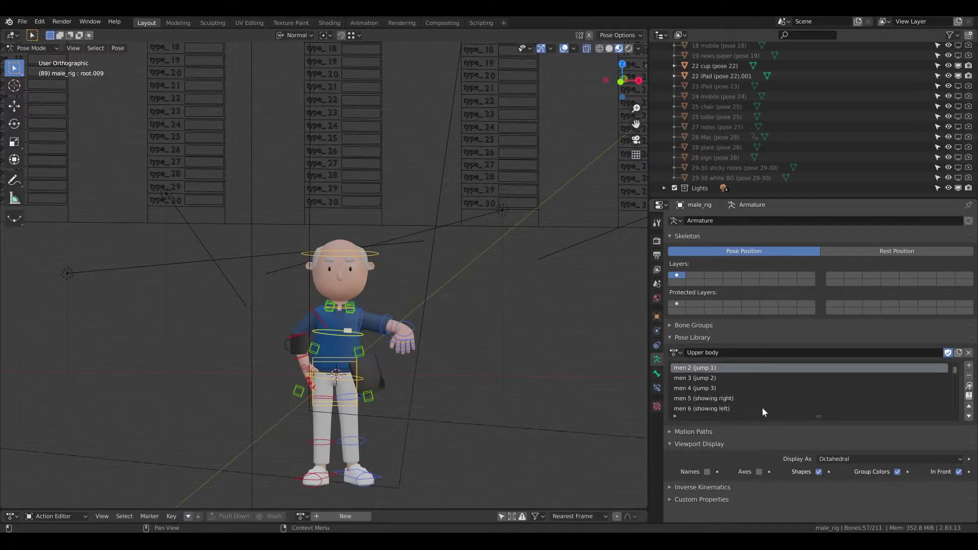
left_click(969, 388)
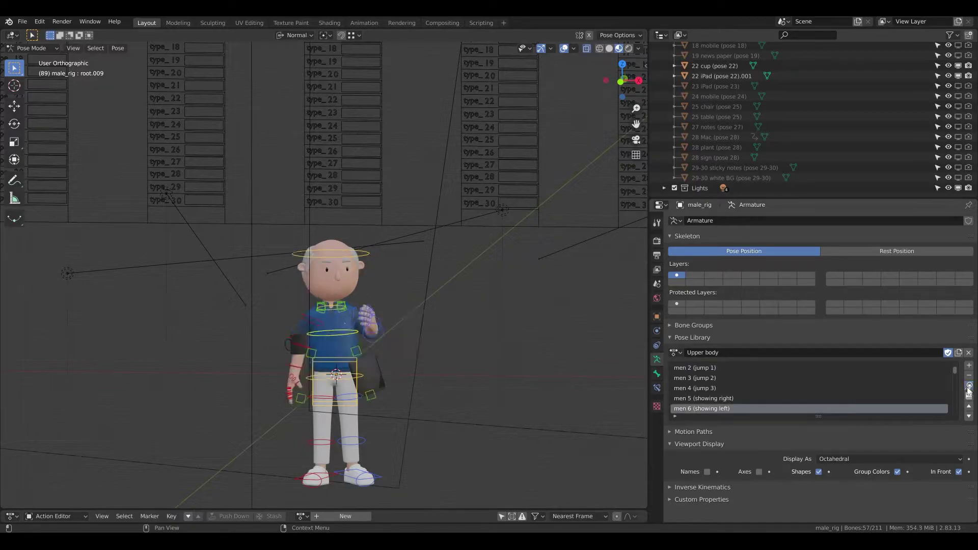
In the Lower body library, try the jump poses and settle on man 1 (hinge on).
left_click(683, 352)
left_click(755, 381)
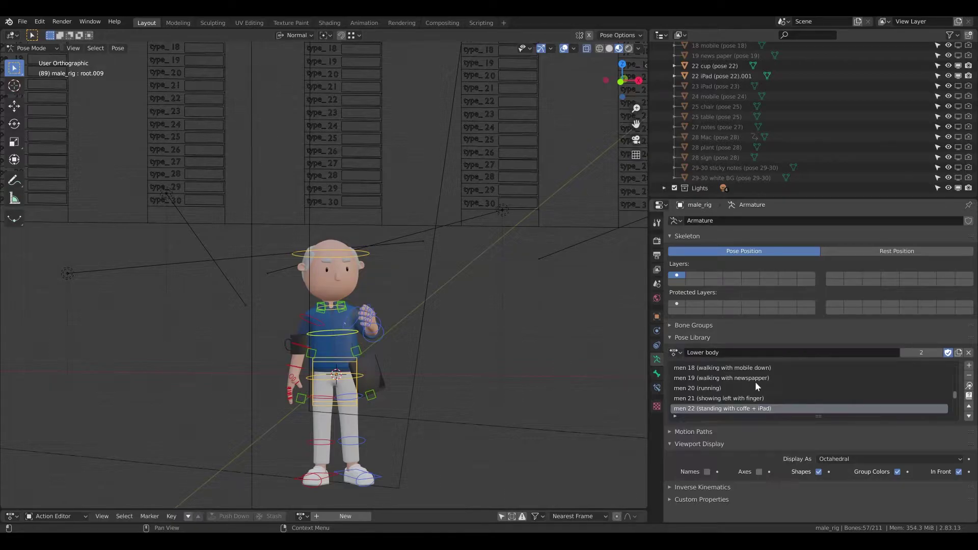
scroll(735, 395, "up", 8)
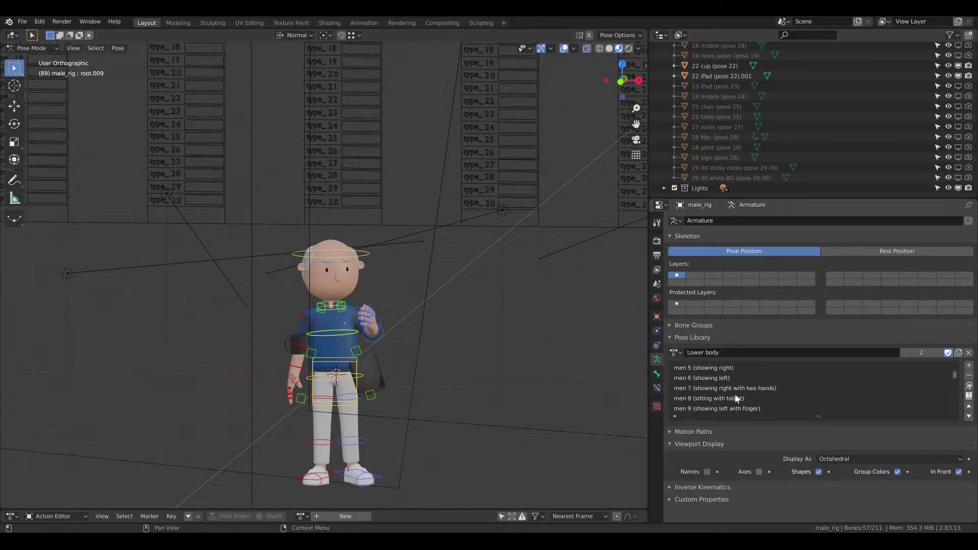
scroll(735, 393, "up", 9)
left_click(703, 368)
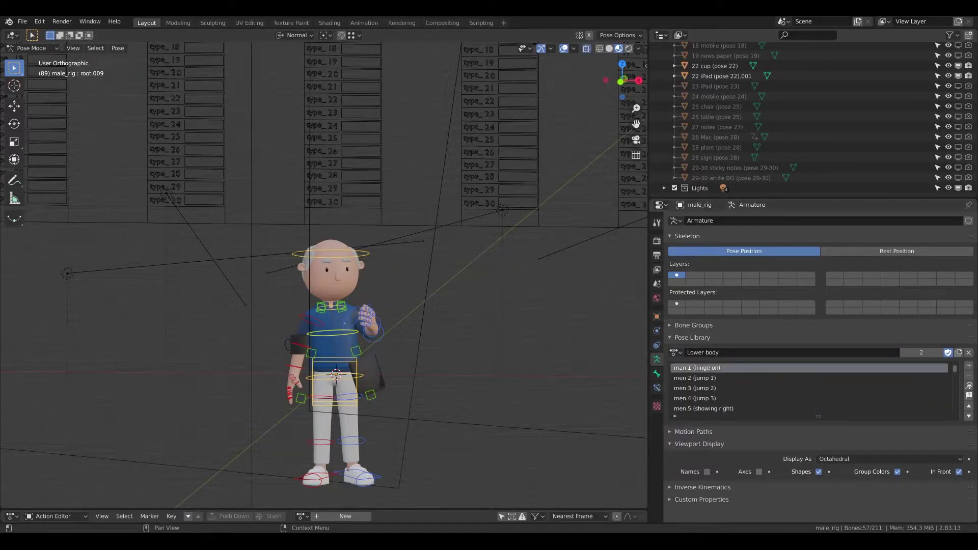
left_click(969, 388)
left_click(741, 389)
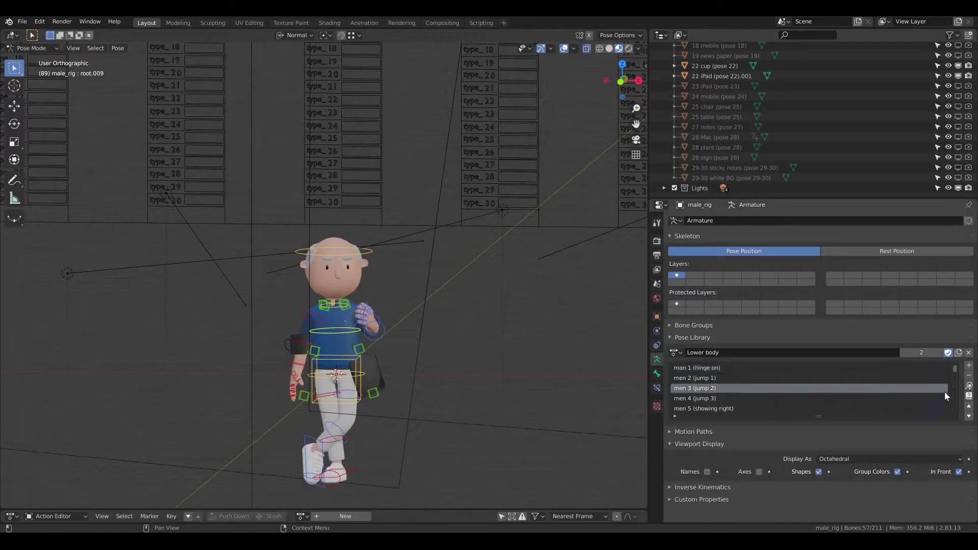
left_click(969, 388)
left_click(737, 378)
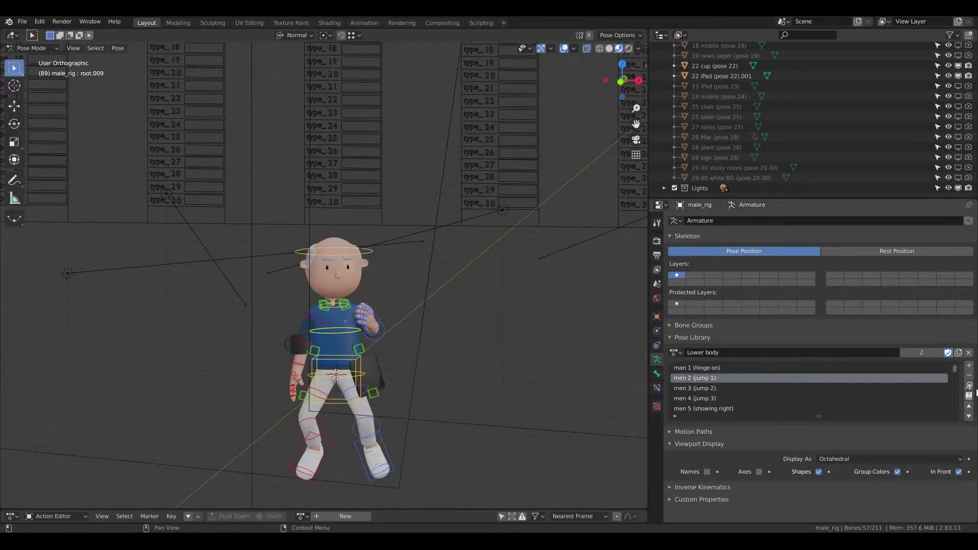
left_click(969, 387)
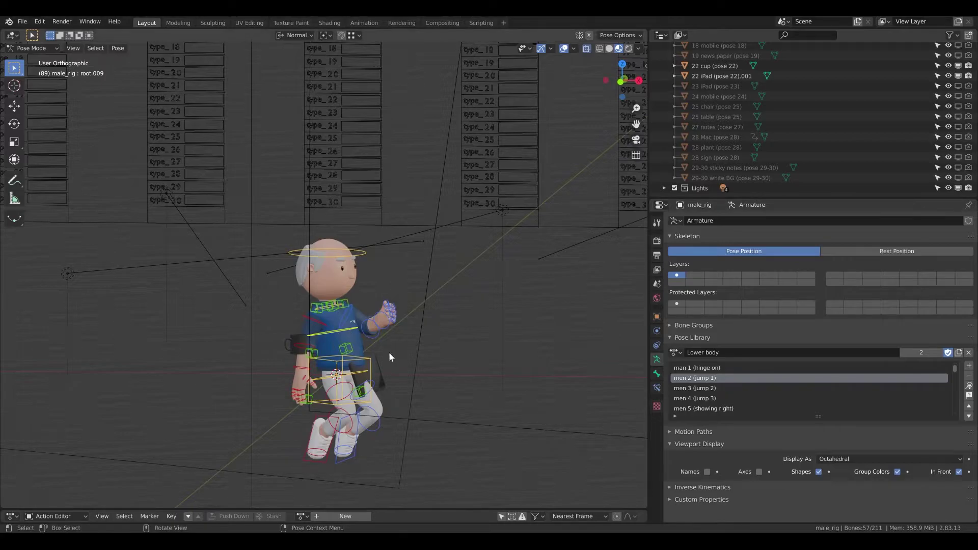
middle_click_drag(390, 352, 395, 346)
scroll(719, 389, "up", 1)
left_click(713, 379)
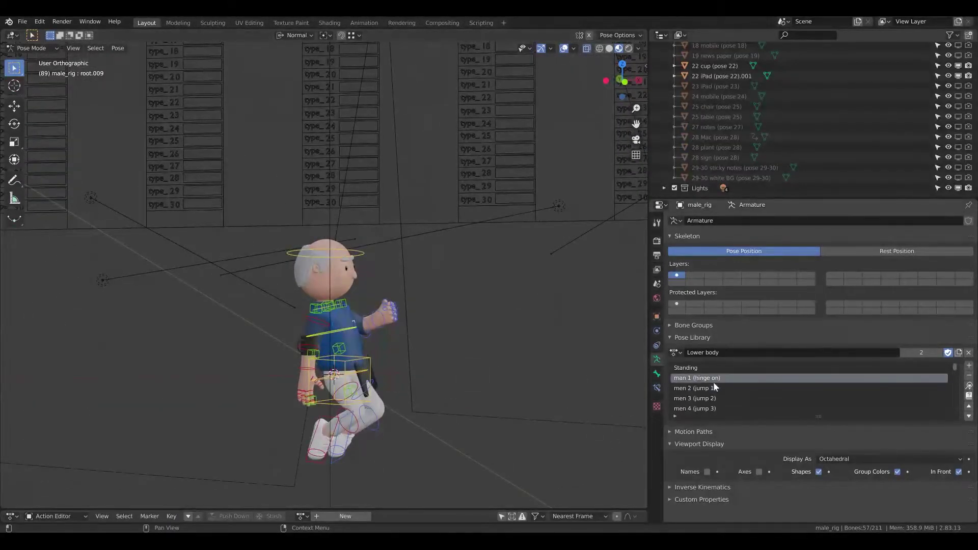
left_click(969, 387)
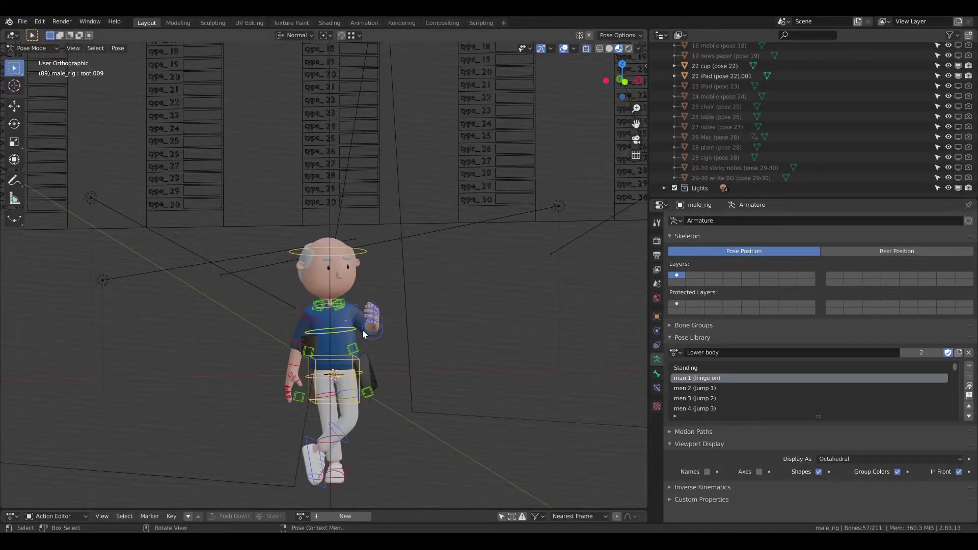
Apply the Upper body man 1 (hinge on) pose to all bones, then deselect.
left_click_drag(238, 246, 425, 487)
left_click(675, 353)
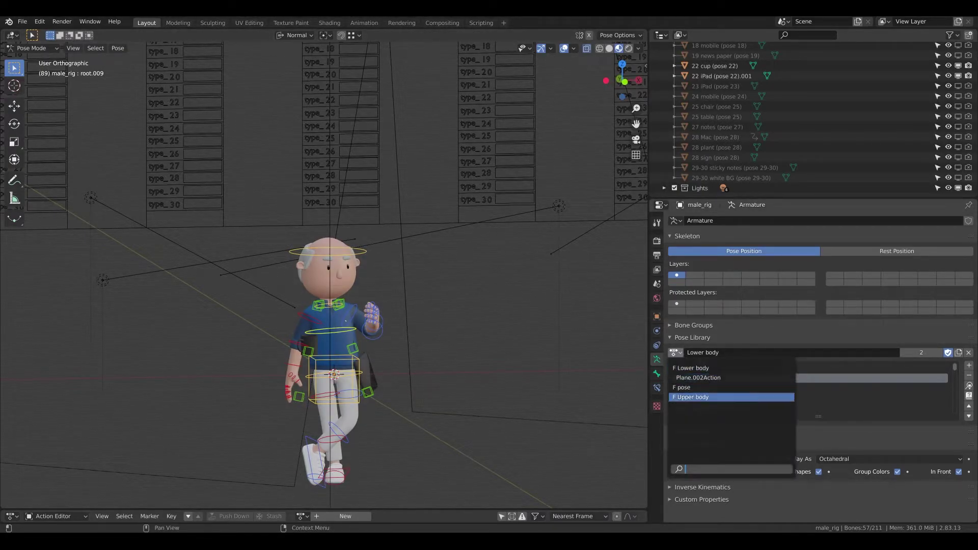
left_click(700, 397)
left_click(702, 372)
scroll(709, 384, "up", 1)
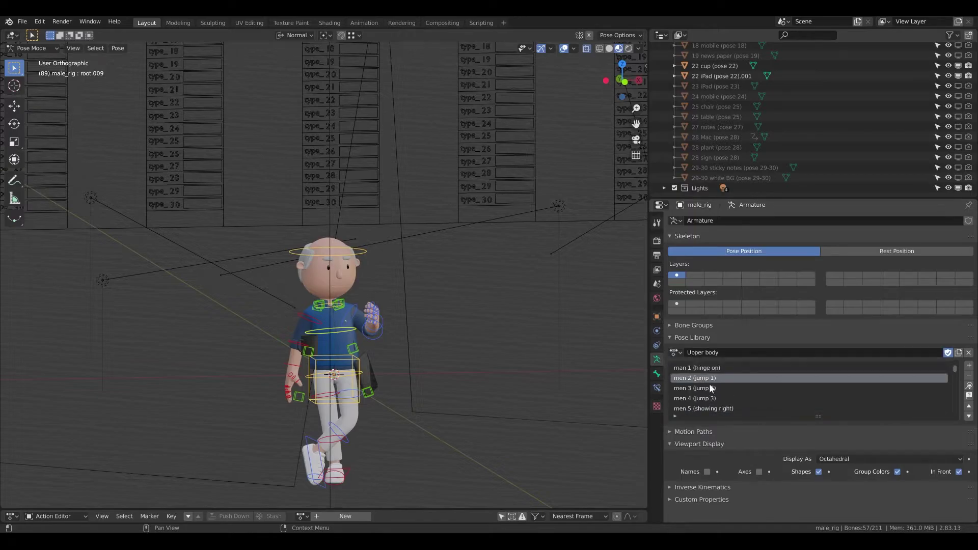
left_click(702, 369)
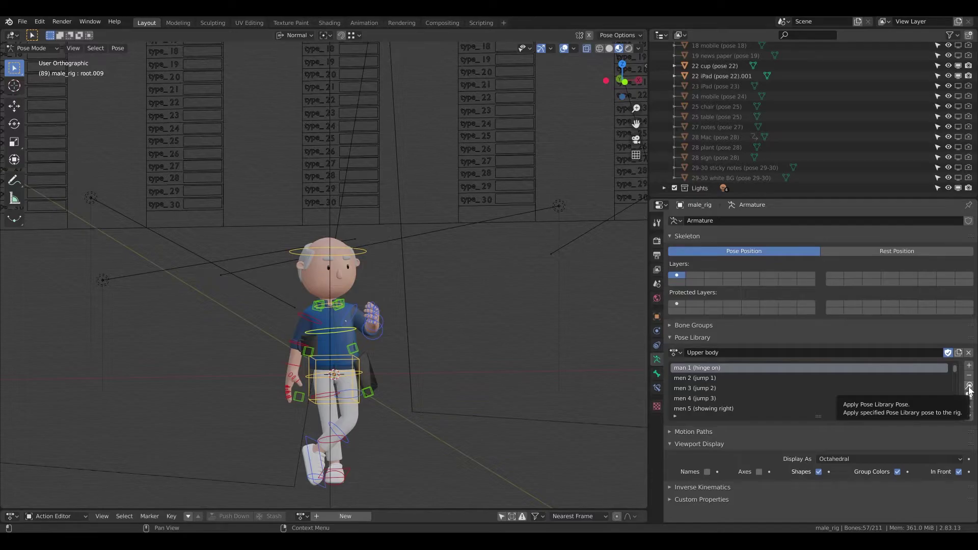
left_click(969, 390)
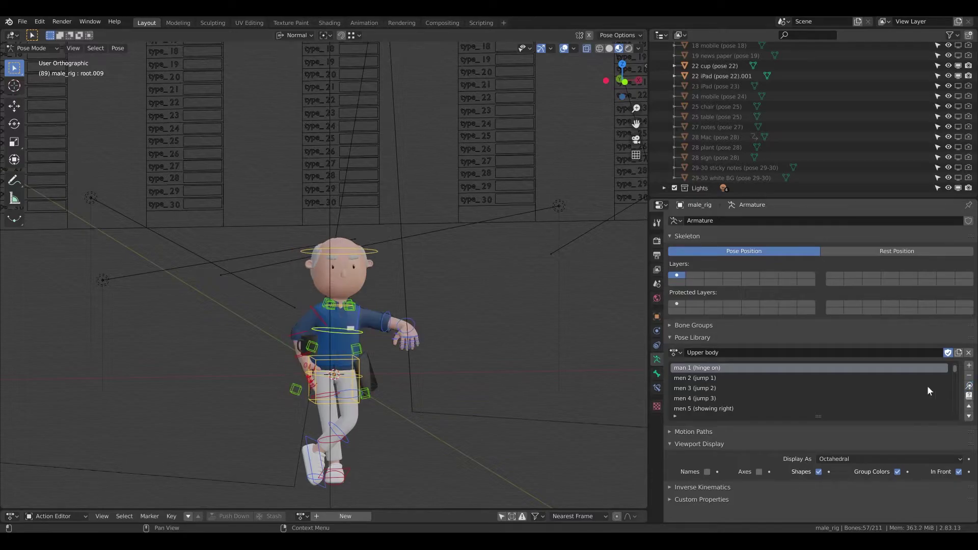
left_click(467, 297)
scroll(467, 297, "up", 3)
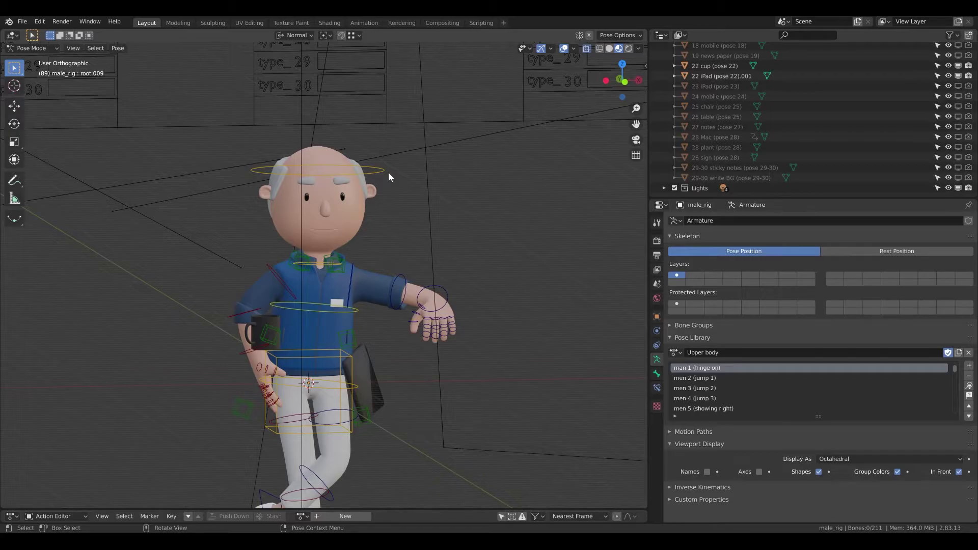
Tilt the head control bone twice and switch the viewport to solid shading.
left_click(380, 172)
key("r")
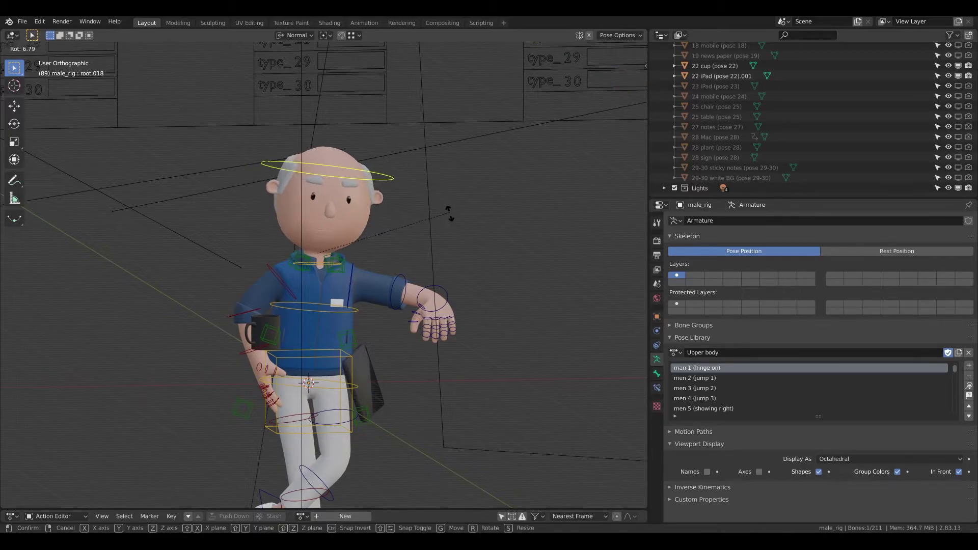
left_click(440, 195)
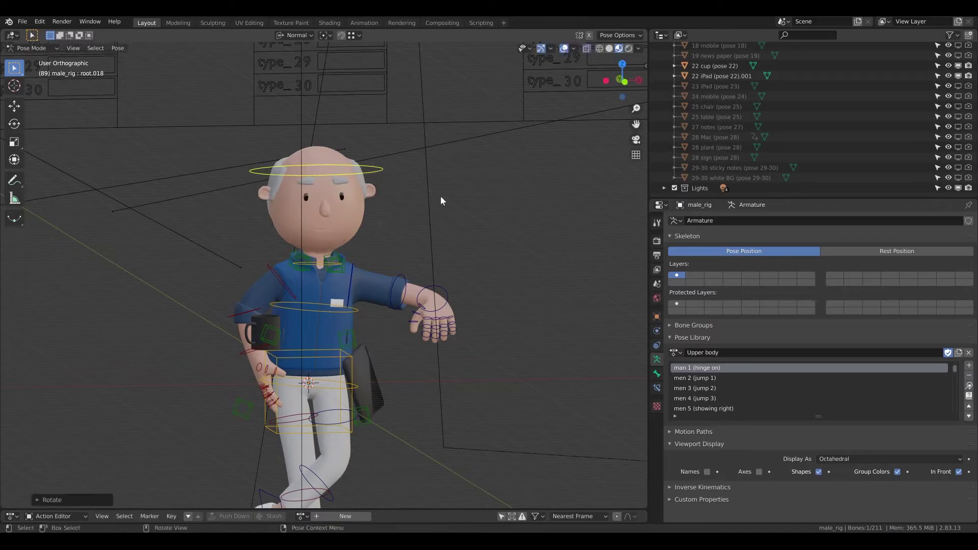
left_click(609, 48)
key("r")
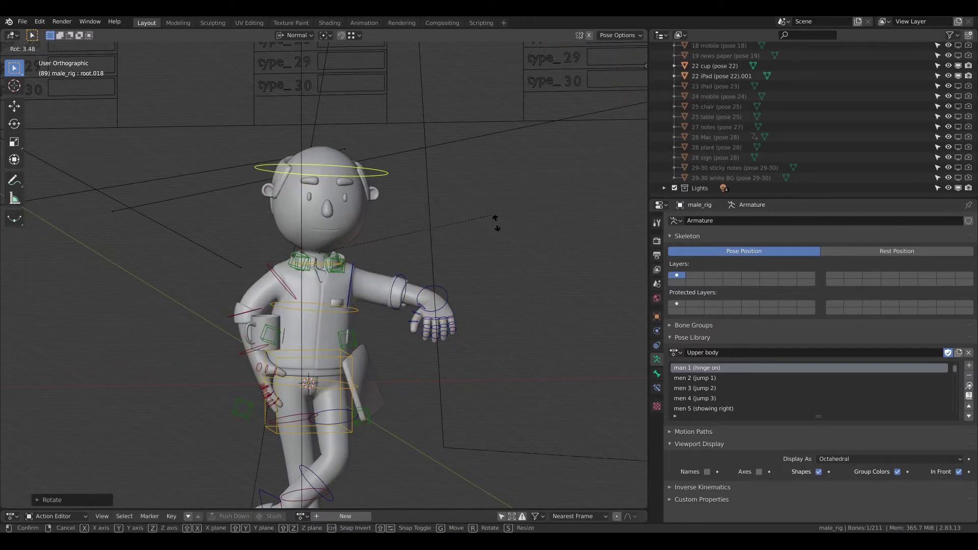
left_click(481, 196)
Rotate the head further around its local axes, viewing it from the side.
middle_click_drag(368, 255, 477, 261)
key("r")
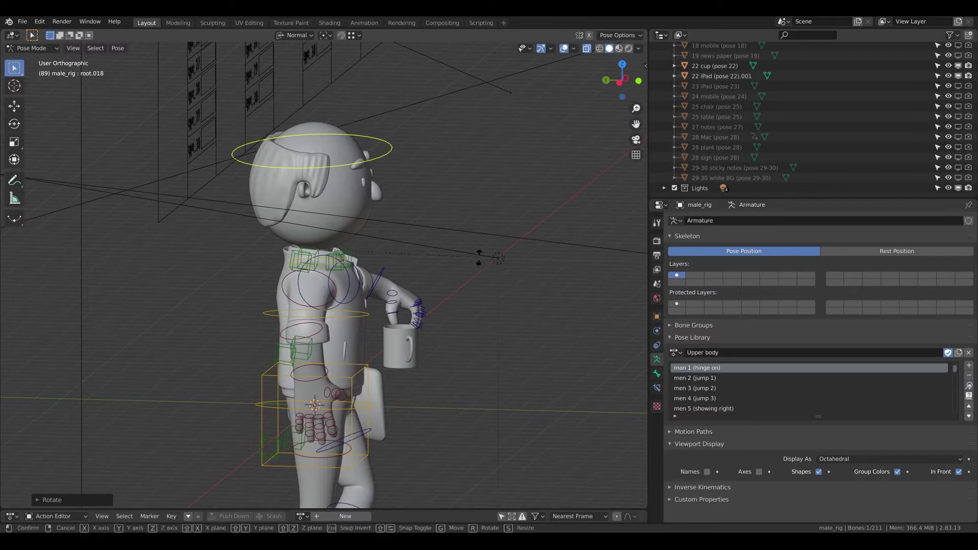
key("y")
key("y")
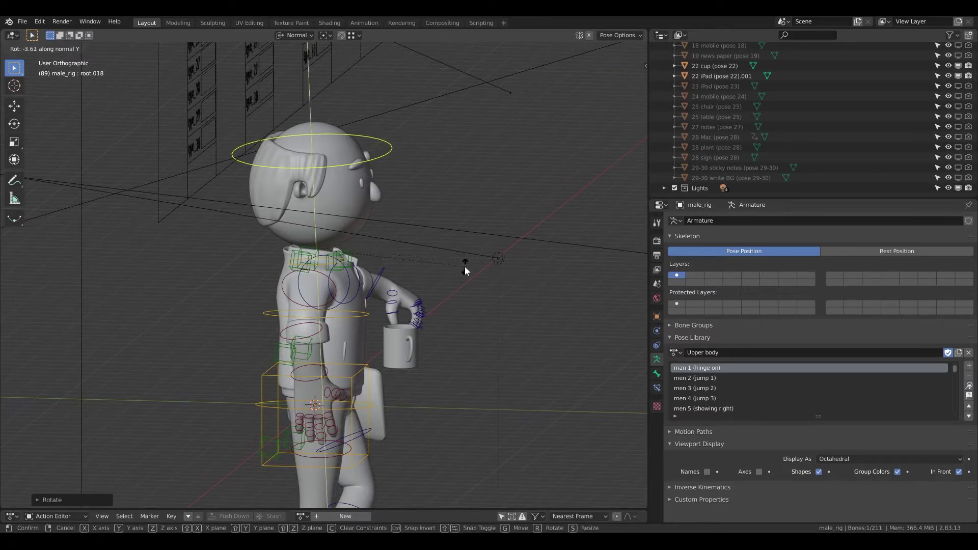
key("x")
key("x")
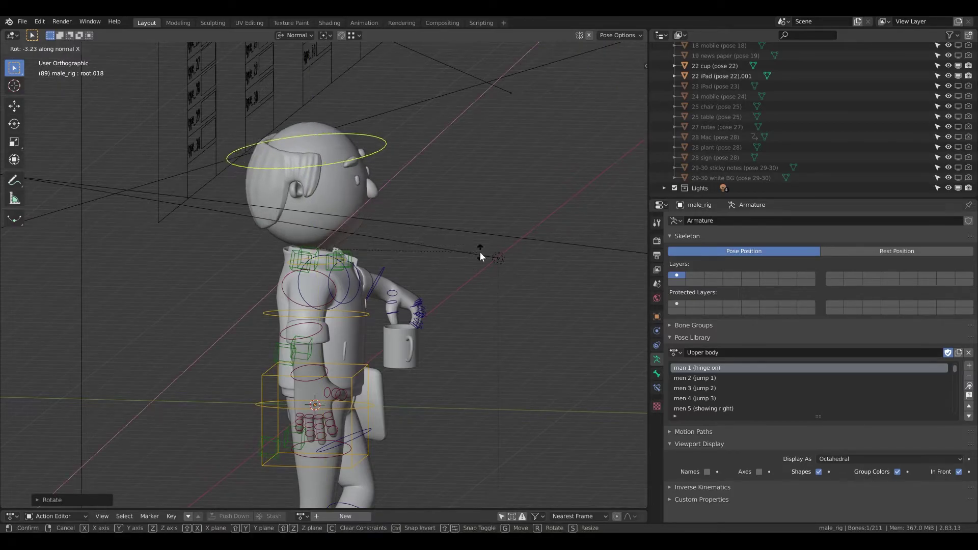
left_click(480, 252)
middle_click_drag(480, 252, 401, 257)
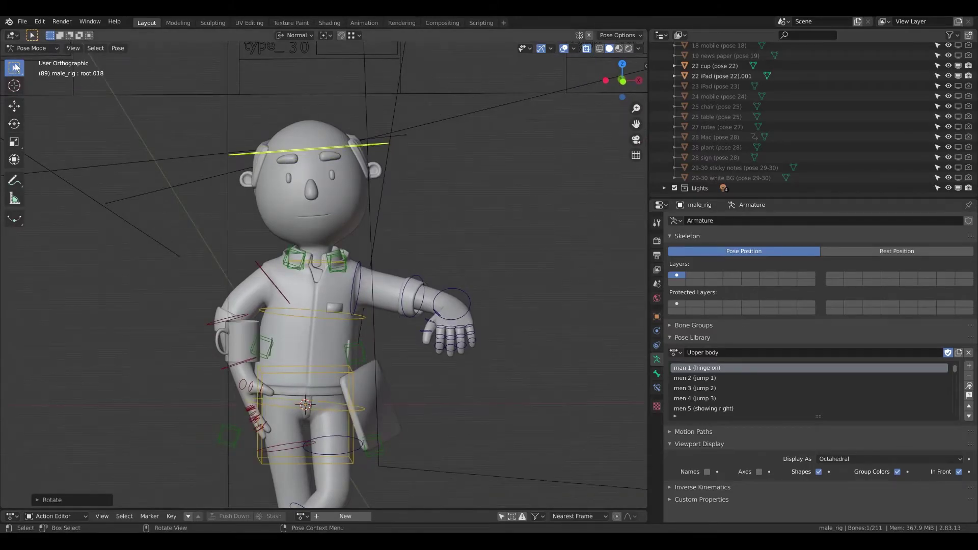
left_click(30, 47)
left_click(61, 80)
left_click(358, 264)
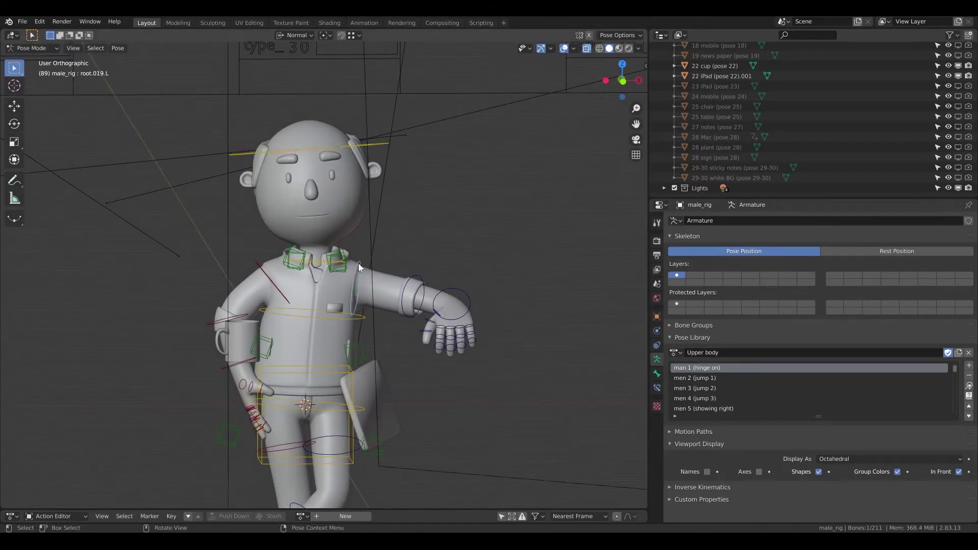
key("g")
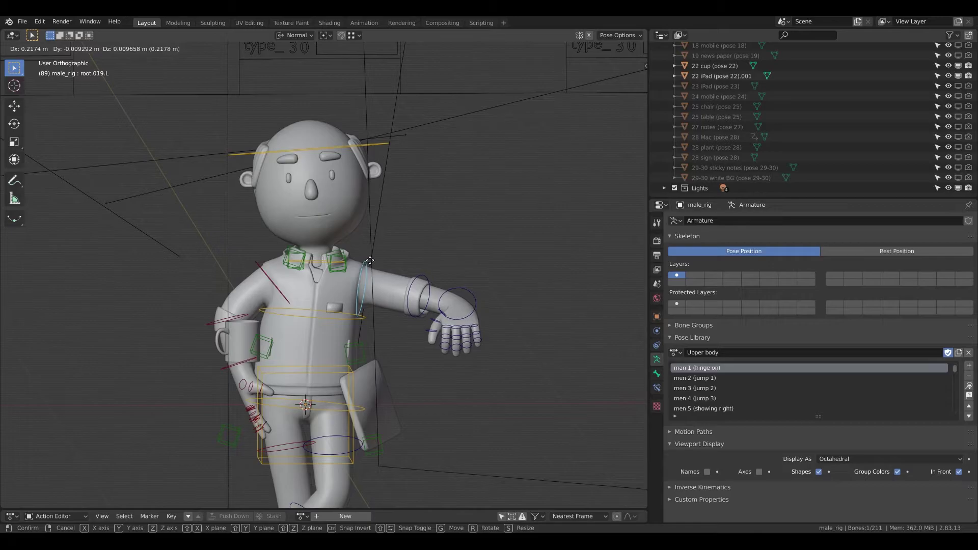
left_click(426, 279)
key("r")
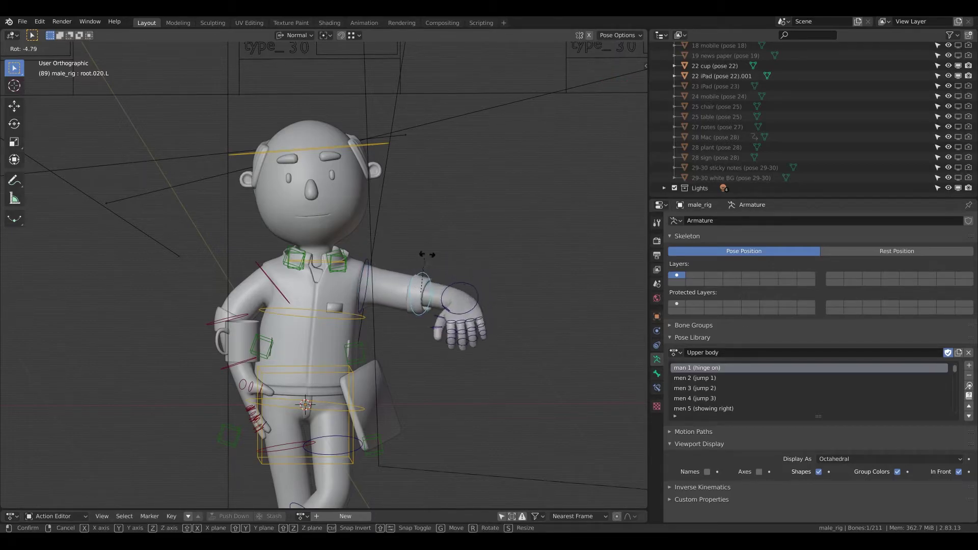
right_click(426, 256)
left_click(371, 265)
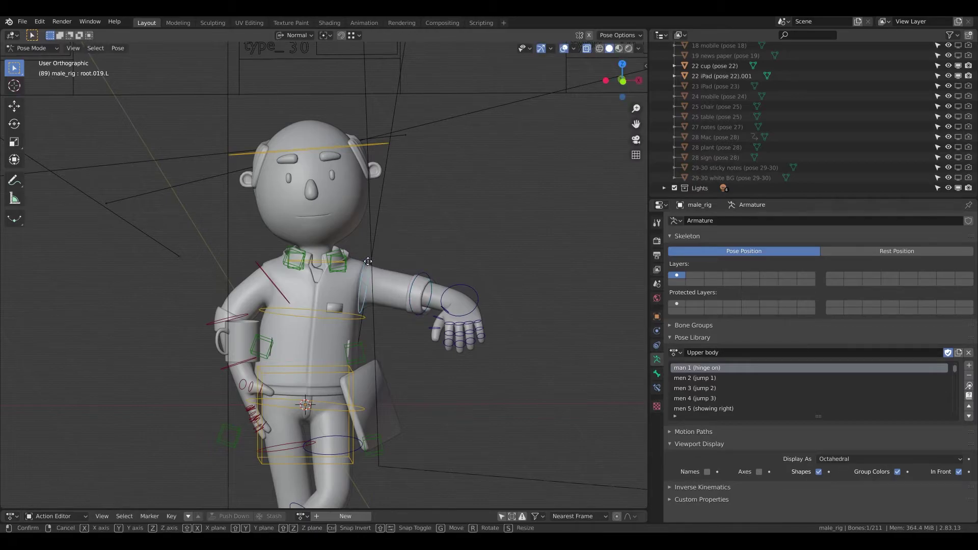
key("r")
right_click(372, 265)
key("r")
left_click(388, 261)
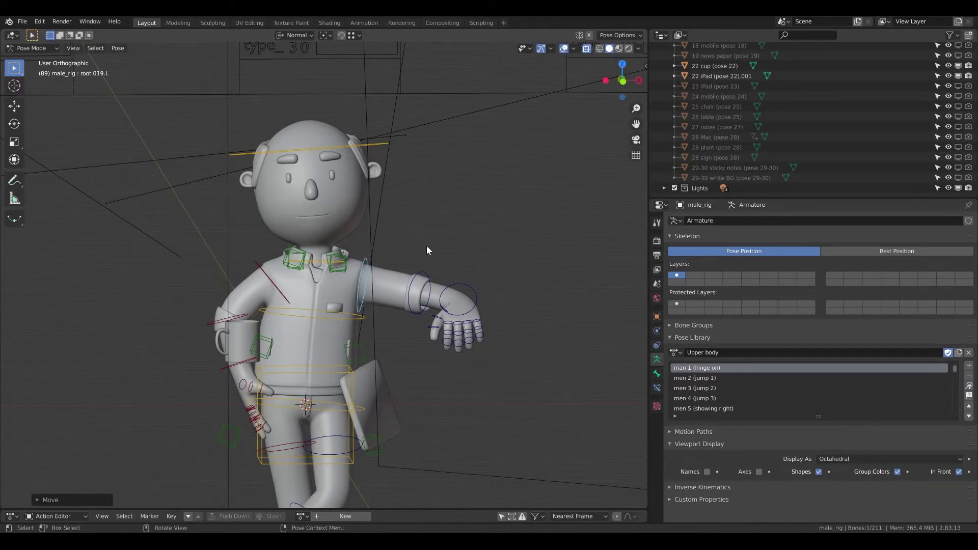
middle_click_drag(426, 245, 419, 207, "shift")
key("ctrl+z")
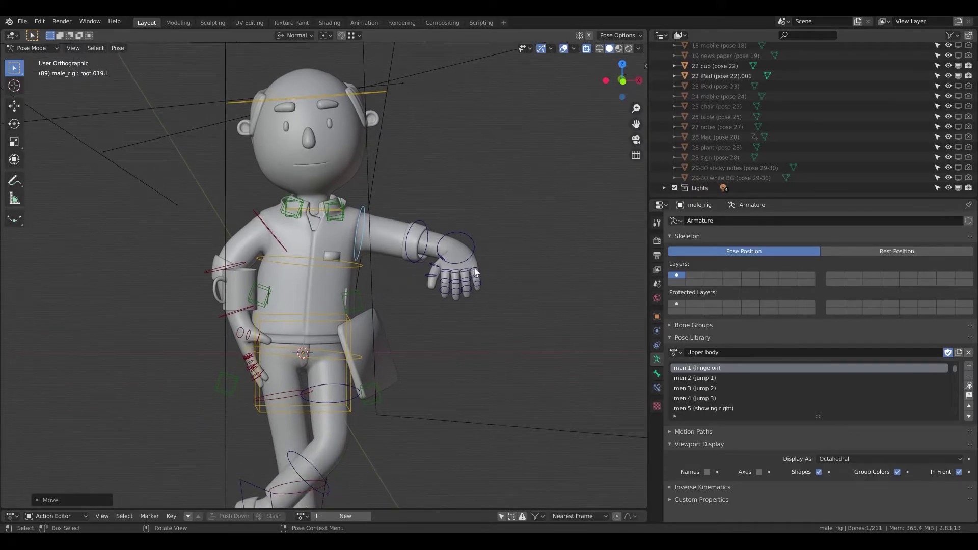
middle_click_drag(480, 278, 447, 261)
mouse_move(512, 306)
middle_mouse_down()
mouse_move(601, 304)
mouse_move(517, 305)
middle_mouse_up()
Rotate the left hand bones and swing forearm root.021.L upward.
left_click(543, 269)
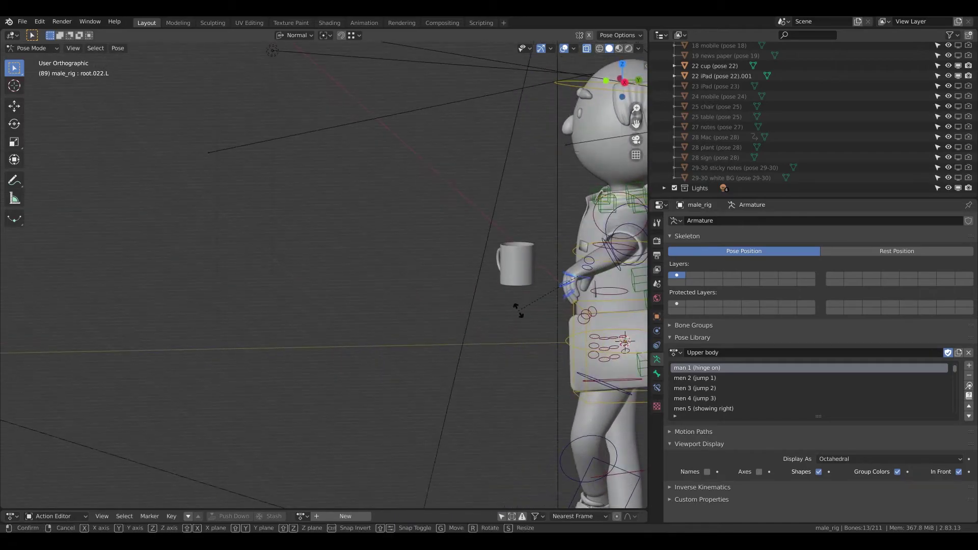
key("r")
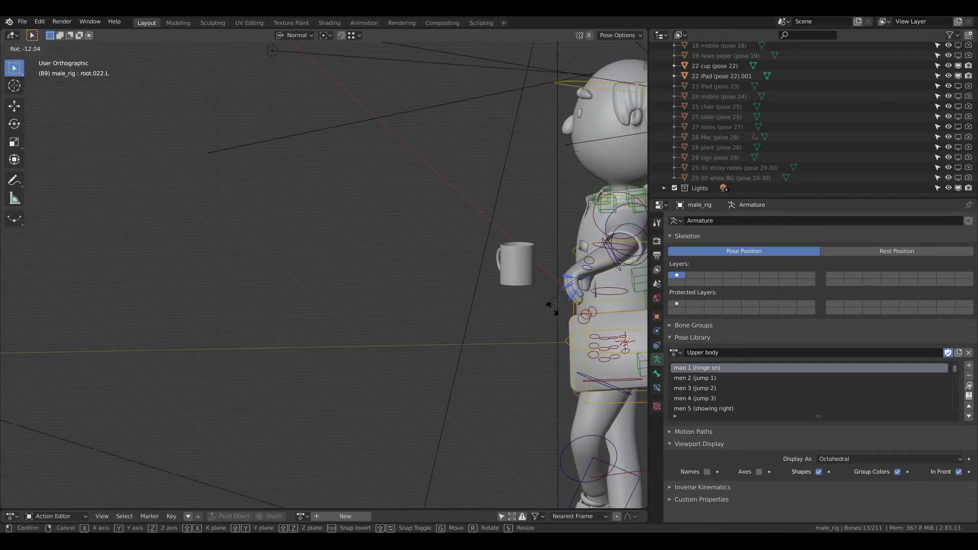
left_click(578, 306)
mouse_move(577, 307)
middle_mouse_down()
mouse_move(556, 328)
mouse_move(573, 333)
mouse_move(546, 308)
middle_mouse_up()
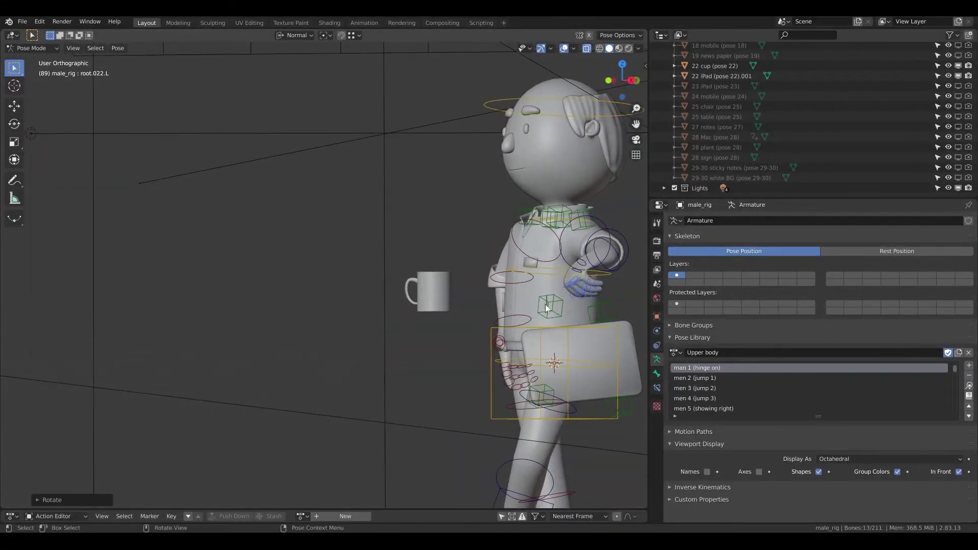
left_click(618, 257)
key("r")
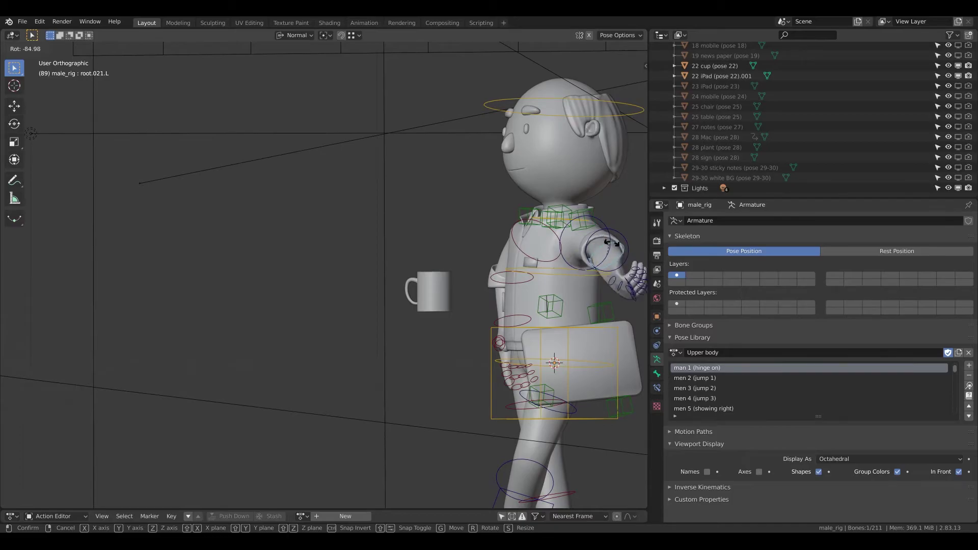
left_click(565, 275)
middle_click_drag(533, 303, 584, 307)
Twist the hand around its own Y axis, then deselect all bones.
key("r")
key("y")
key("y")
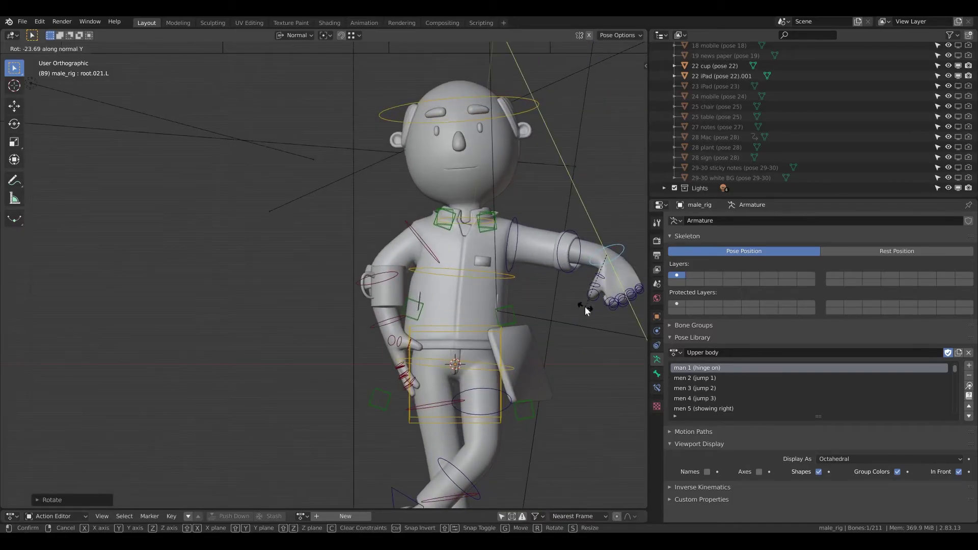
right_click(584, 306)
key("r")
key("y")
key("y")
left_click(602, 395)
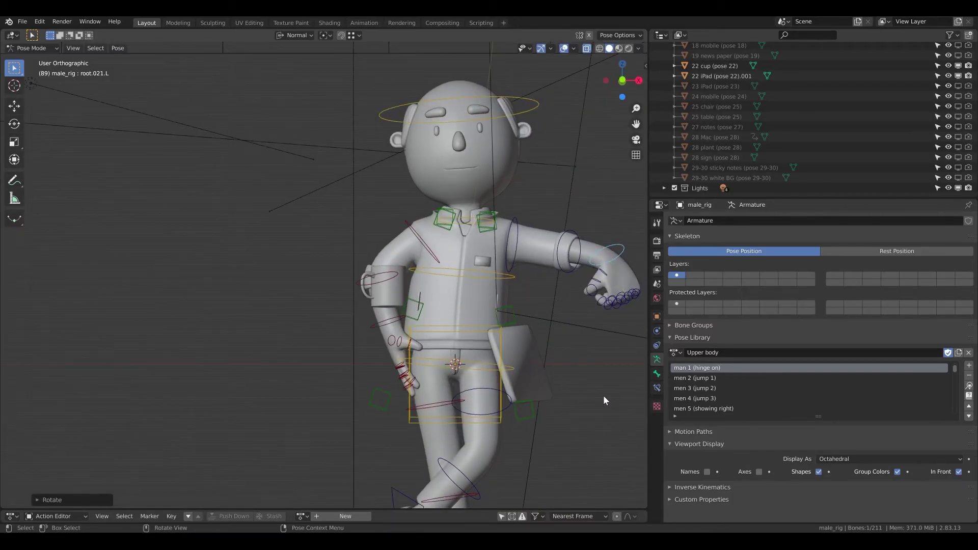
left_click(575, 378)
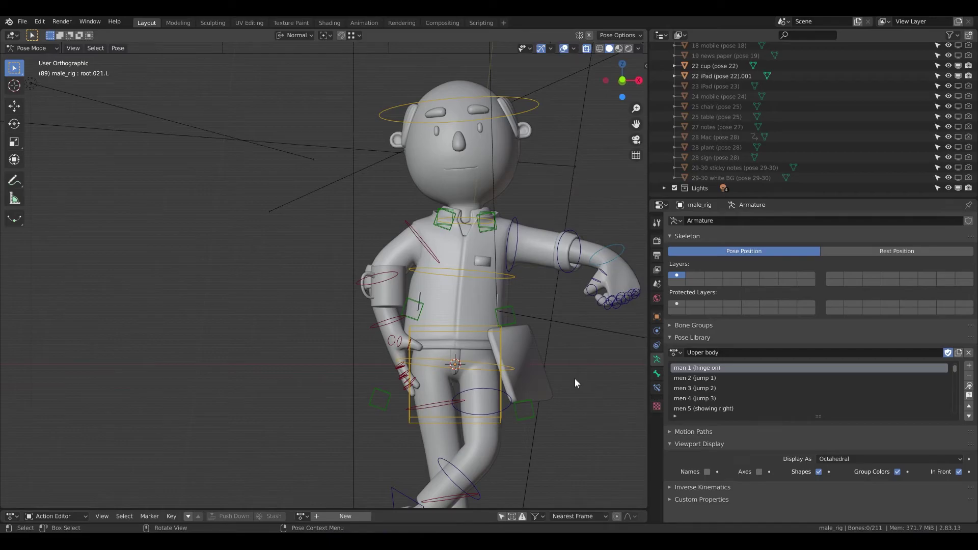
Rotate forearm root.020.L and swing upper arm root.019.L down.
left_click(572, 230)
key("r")
left_click(580, 242)
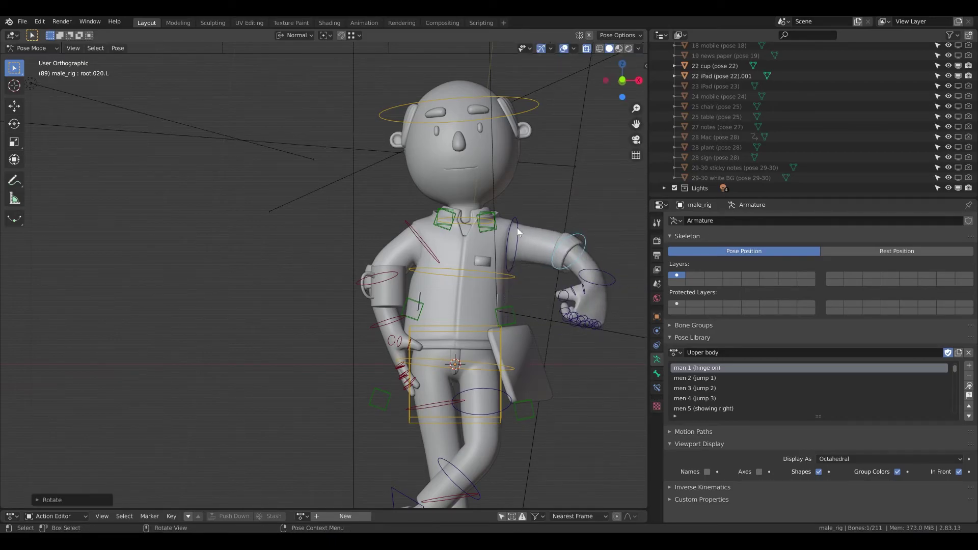
left_click(520, 221)
key("r")
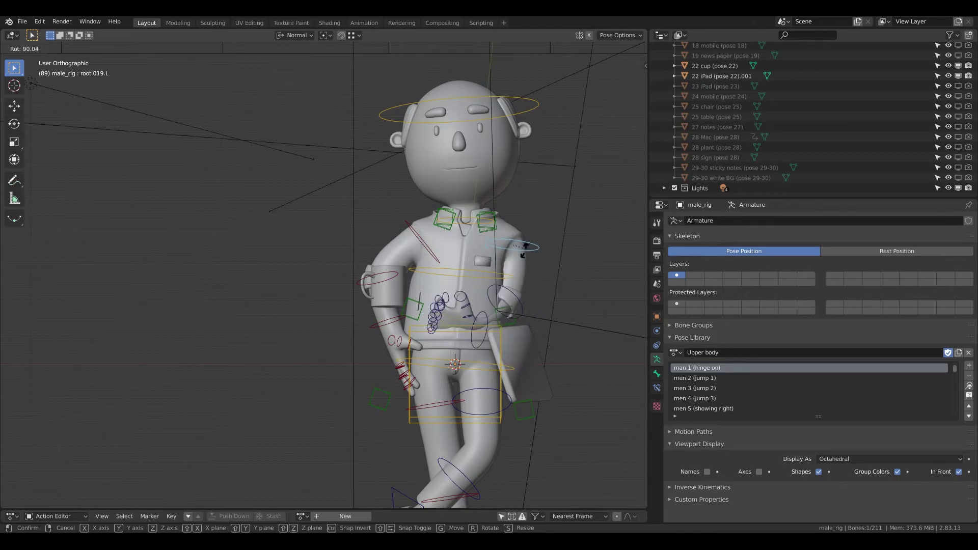
left_click(527, 239)
middle_click_drag(527, 239, 584, 296)
Rotate and move the arm so the mug sits at chest height.
key("r")
key("y")
key("y")
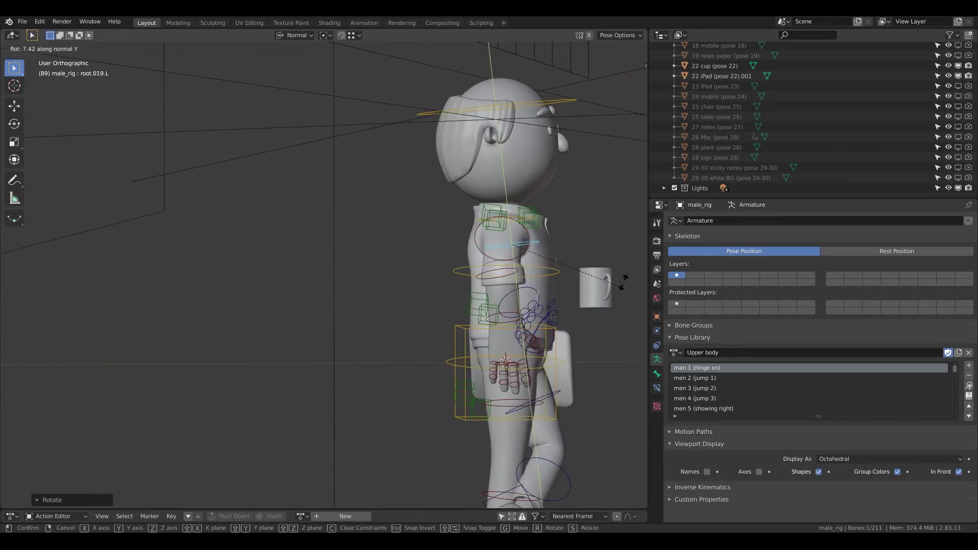
key("x")
key("x")
left_click(620, 256)
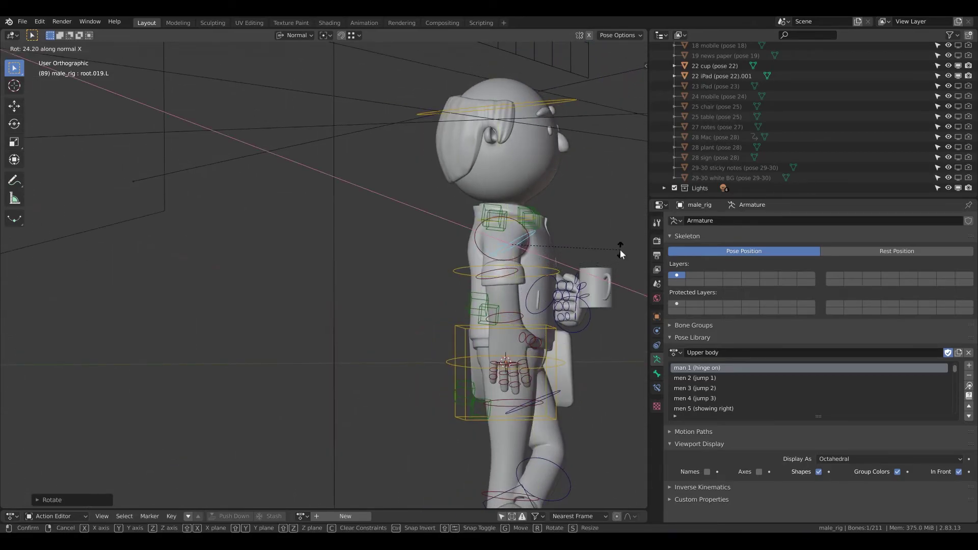
mouse_move(619, 249)
middle_mouse_down()
mouse_move(431, 300)
mouse_move(547, 271)
middle_mouse_up()
key("g")
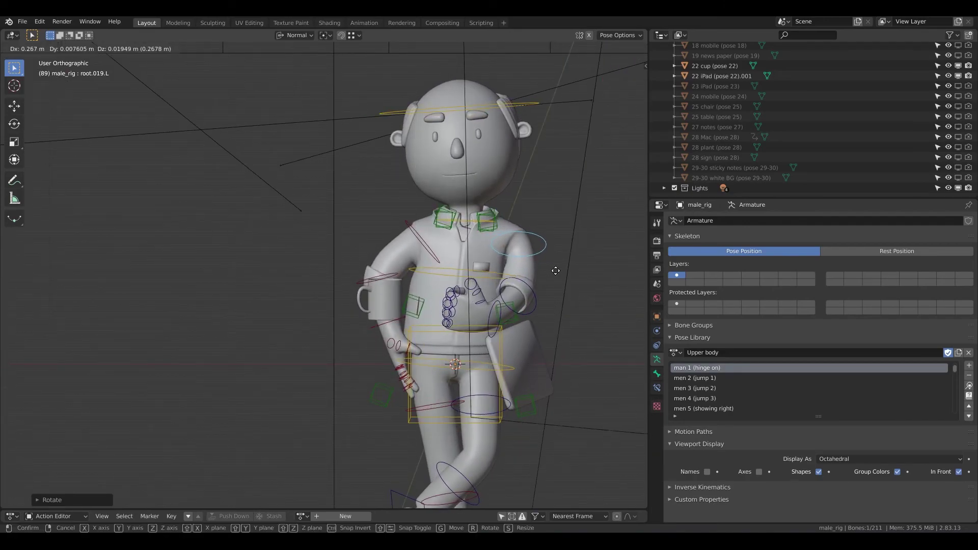
left_click(558, 271)
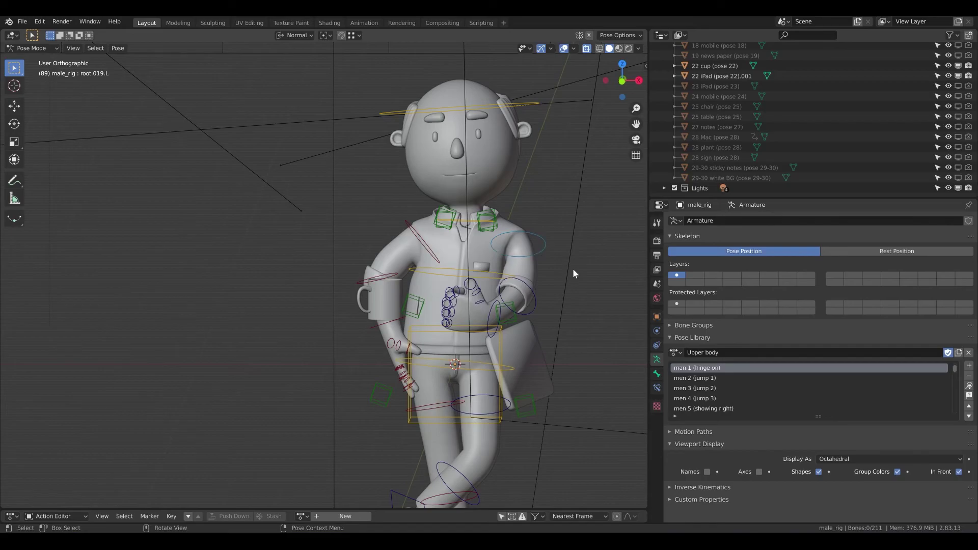
middle_click_drag(572, 268, 480, 295)
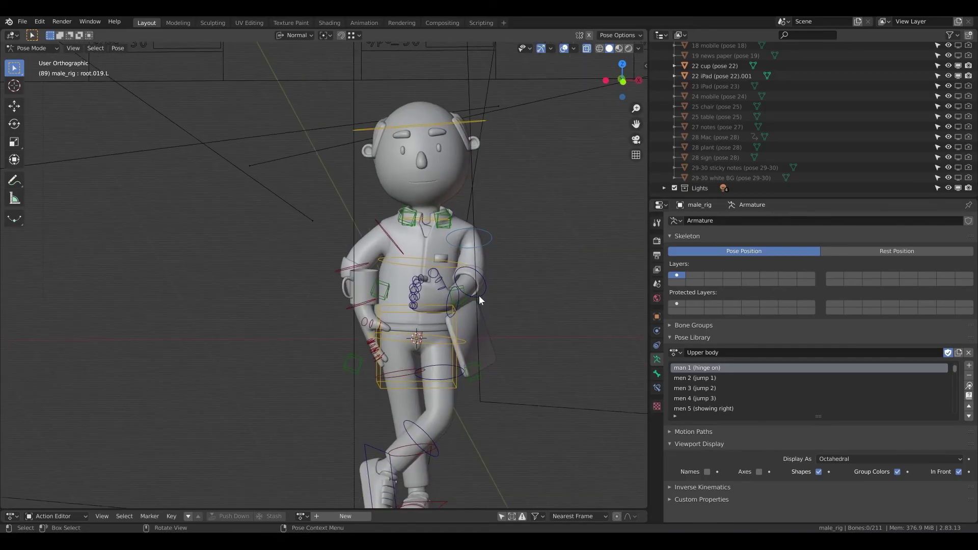